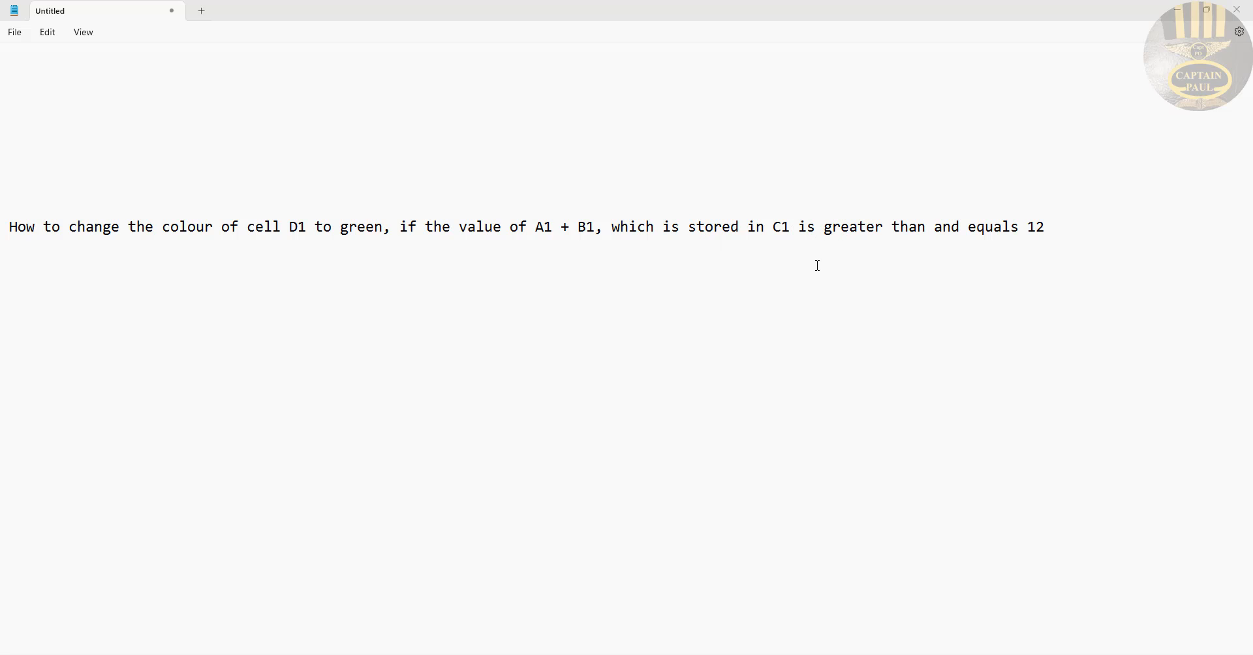
{"action": "left_click_drag", "start_coordinate": [1049, 226], "coordinate": [1039, 226]}
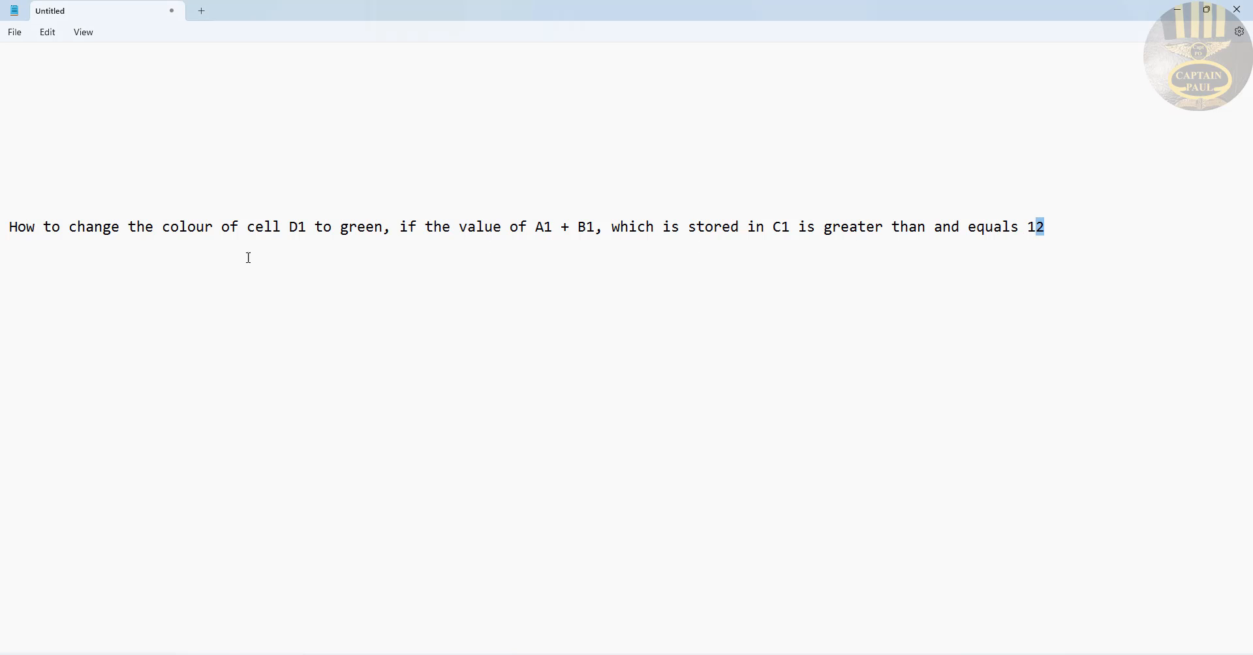
{"action": "left_click", "coordinate": [84, 267]}
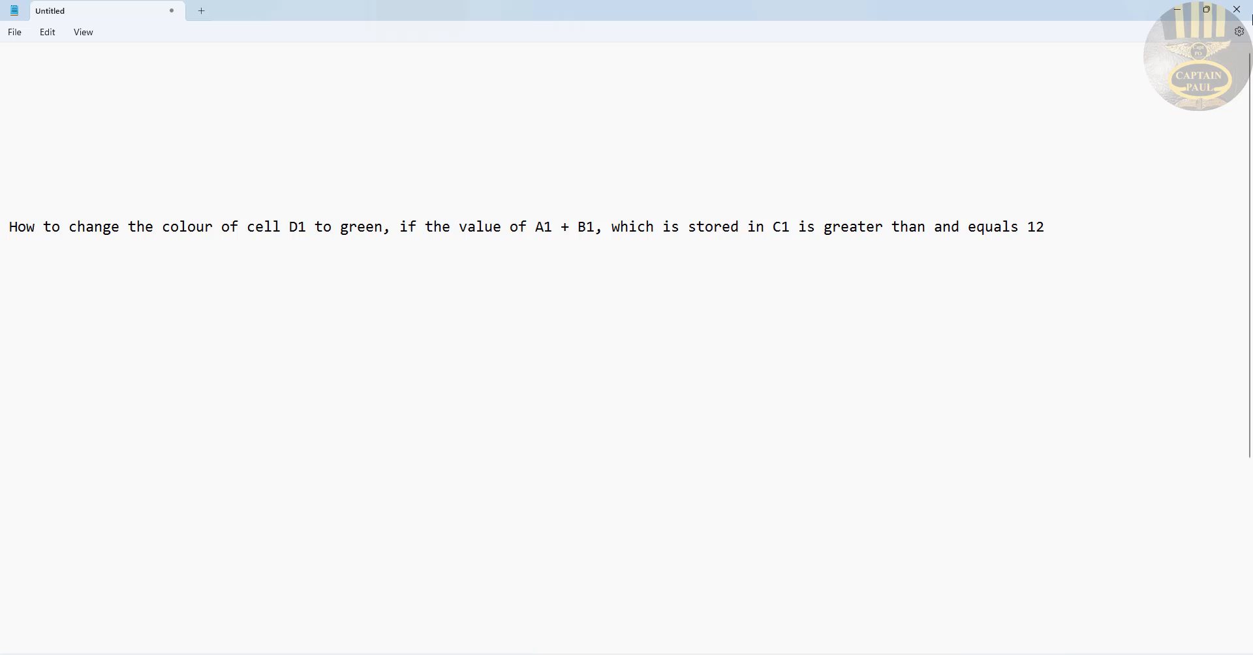
{"action": "left_click", "coordinate": [1183, 11]}
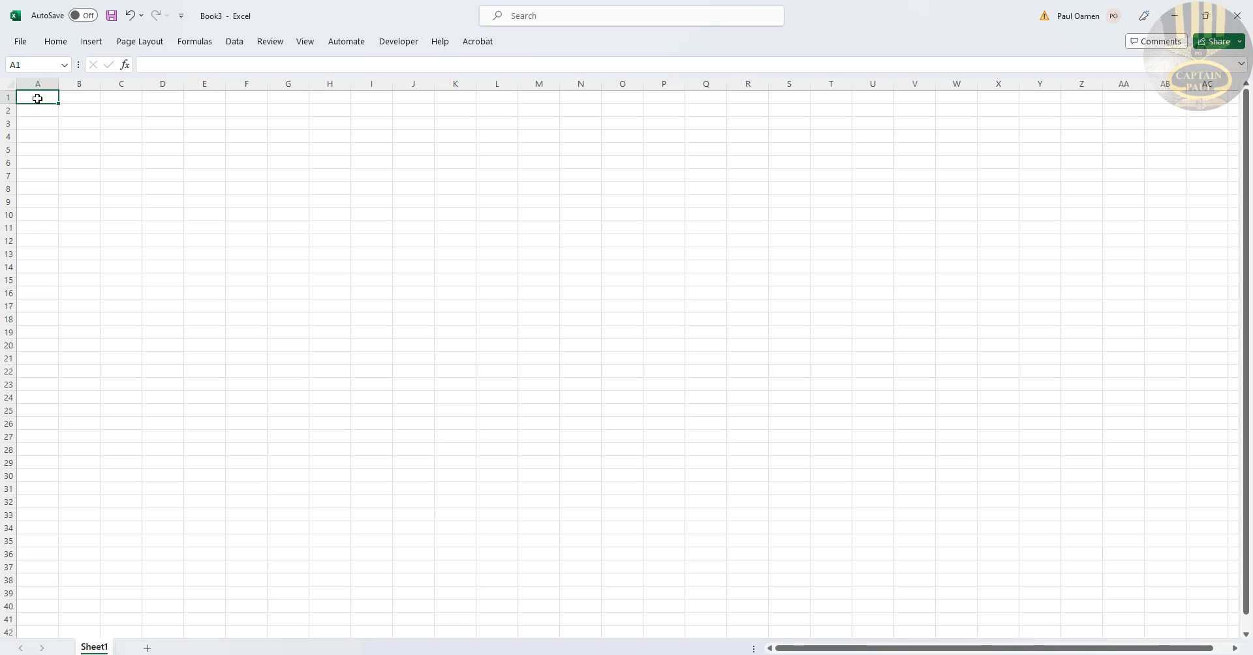
Step: Enter 23 in cell A1 and 43 in cell B1
{"action": "type", "text": "23"}
{"action": "left_click", "coordinate": [81, 98]}
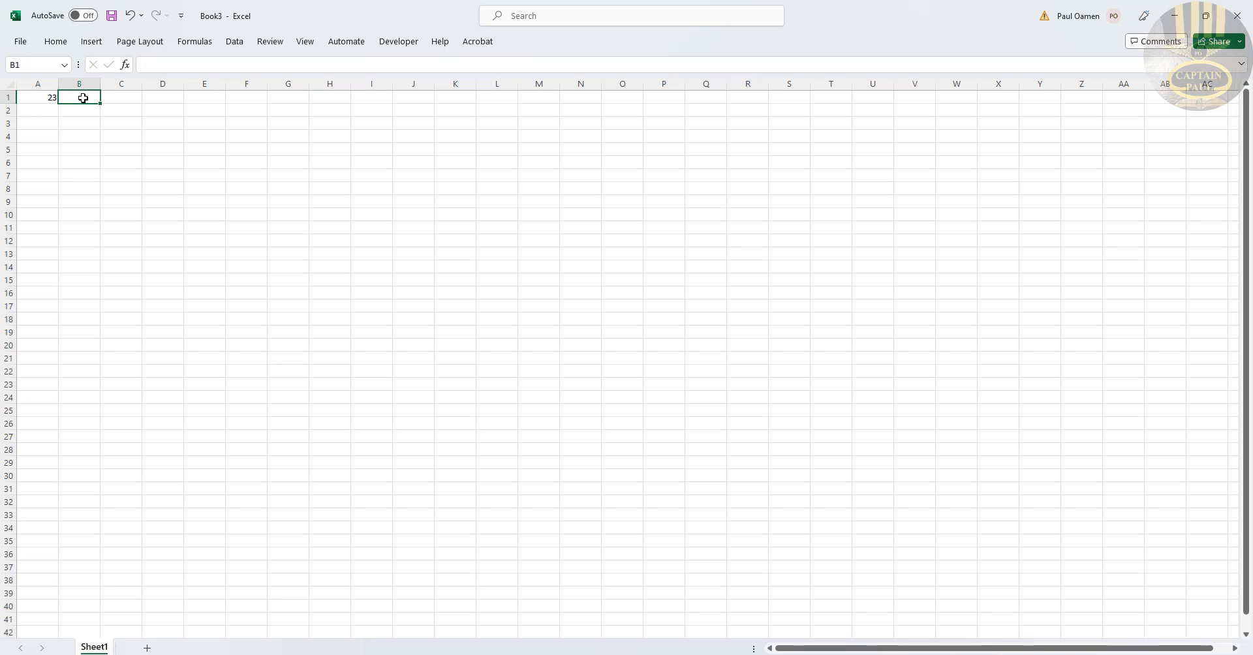
{"action": "type", "text": "43"}
Step: Enter the formula =A1+B1 in cell C1
{"action": "left_click", "coordinate": [122, 97]}
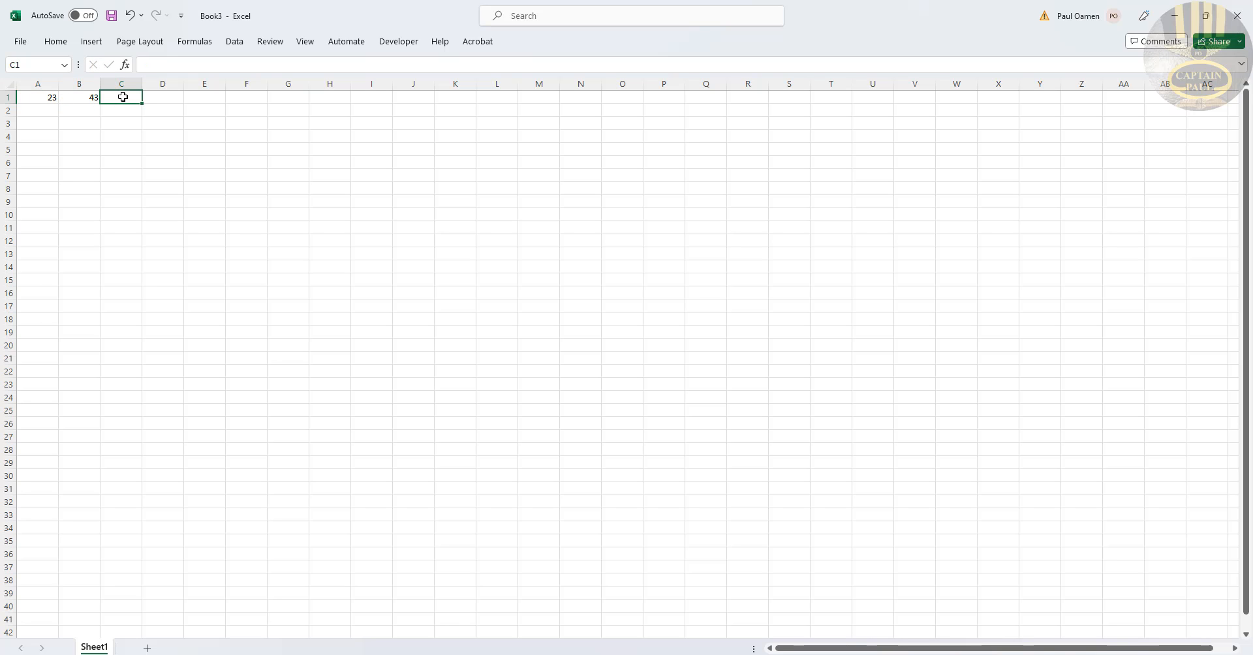
{"action": "type", "text": "="}
{"action": "left_click", "coordinate": [40, 96]}
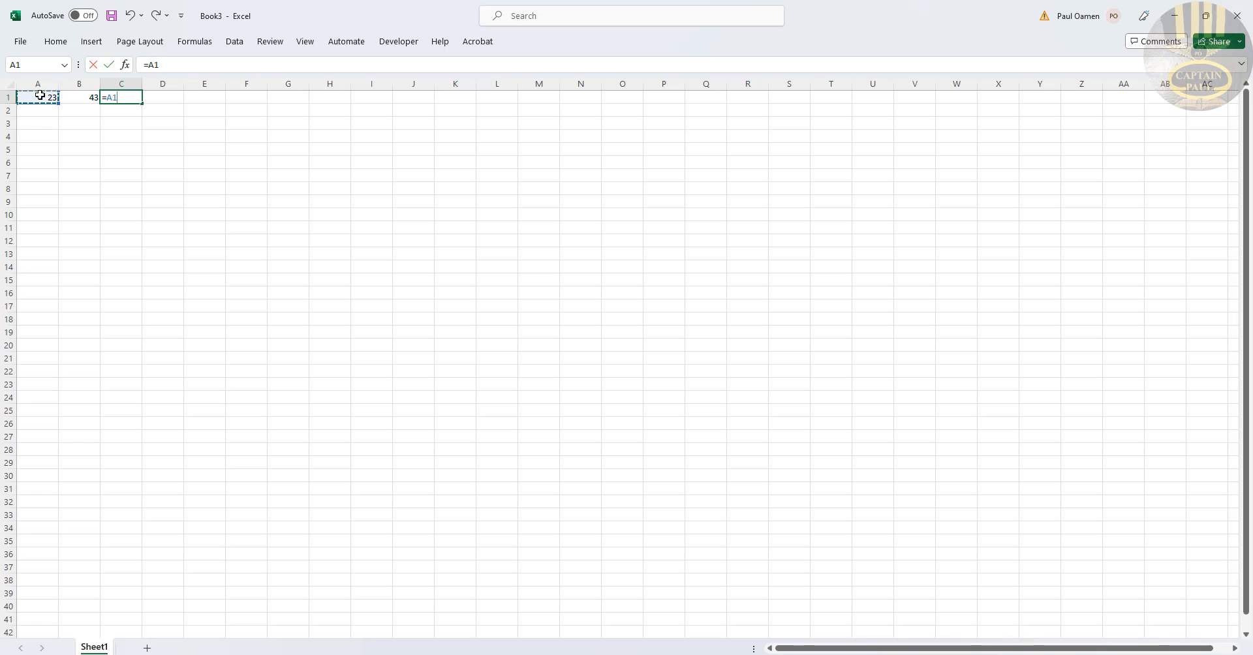
{"action": "type", "text": "+"}
{"action": "left_click", "coordinate": [81, 96]}
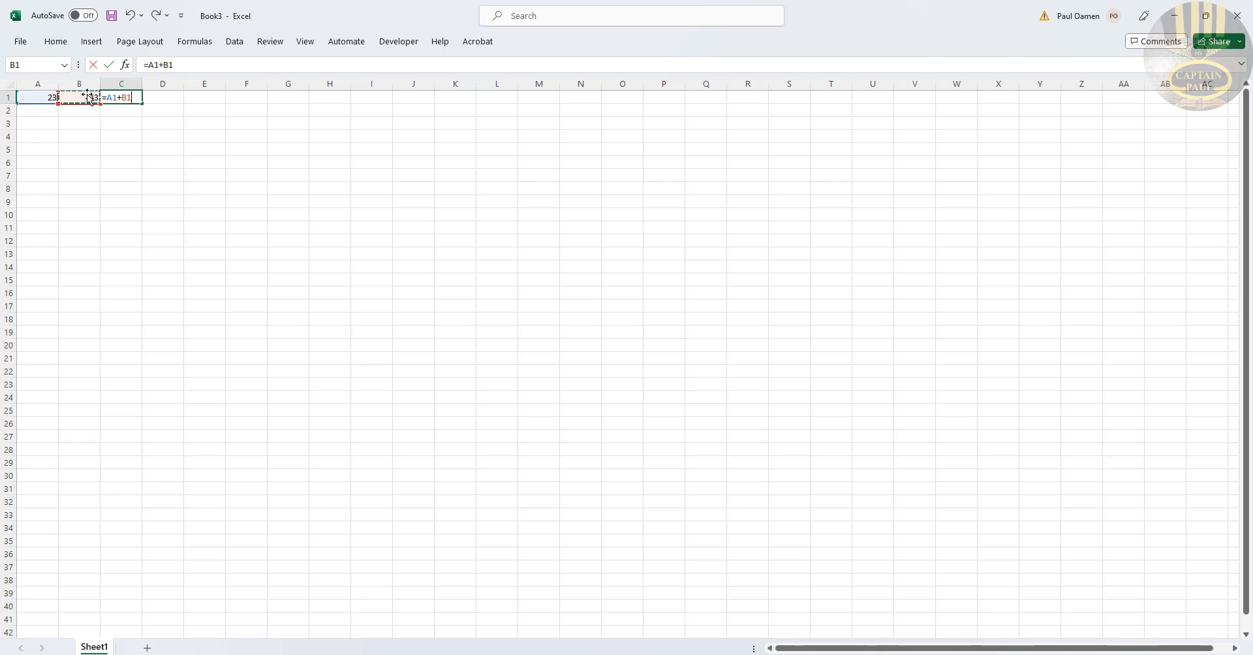
{"action": "key", "text": "Return"}
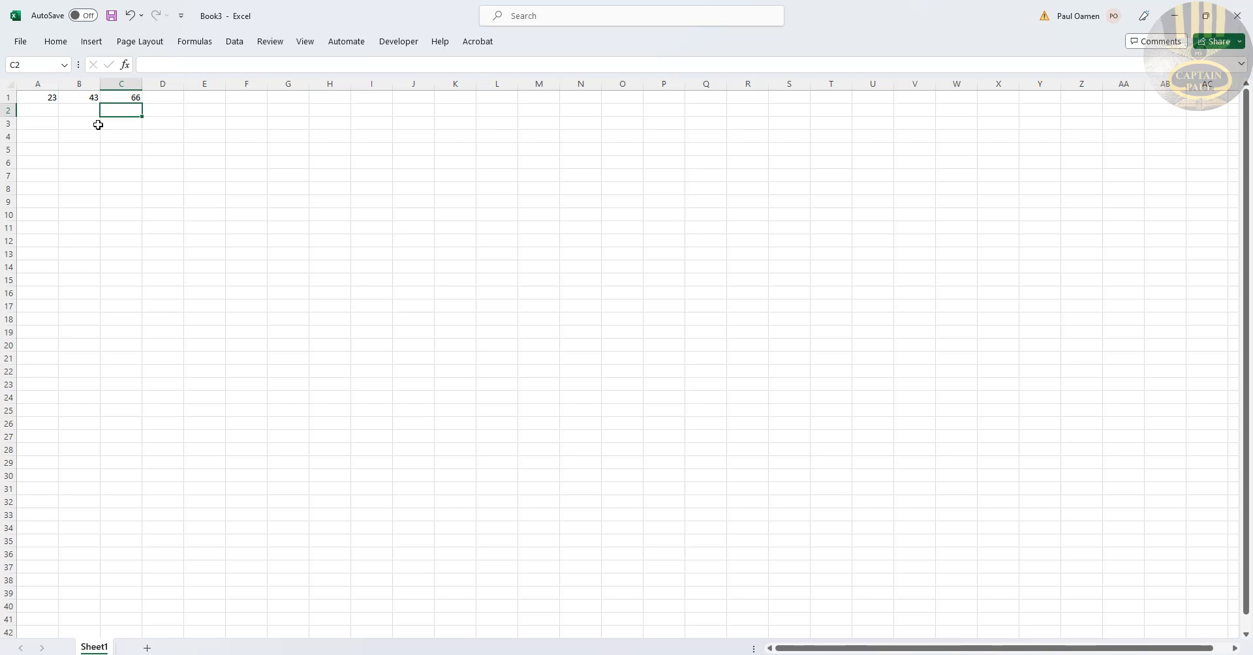
Step: Select D1 and start a new conditional formatting rule that uses a formula to determine which cells to format
{"action": "left_click", "coordinate": [160, 98]}
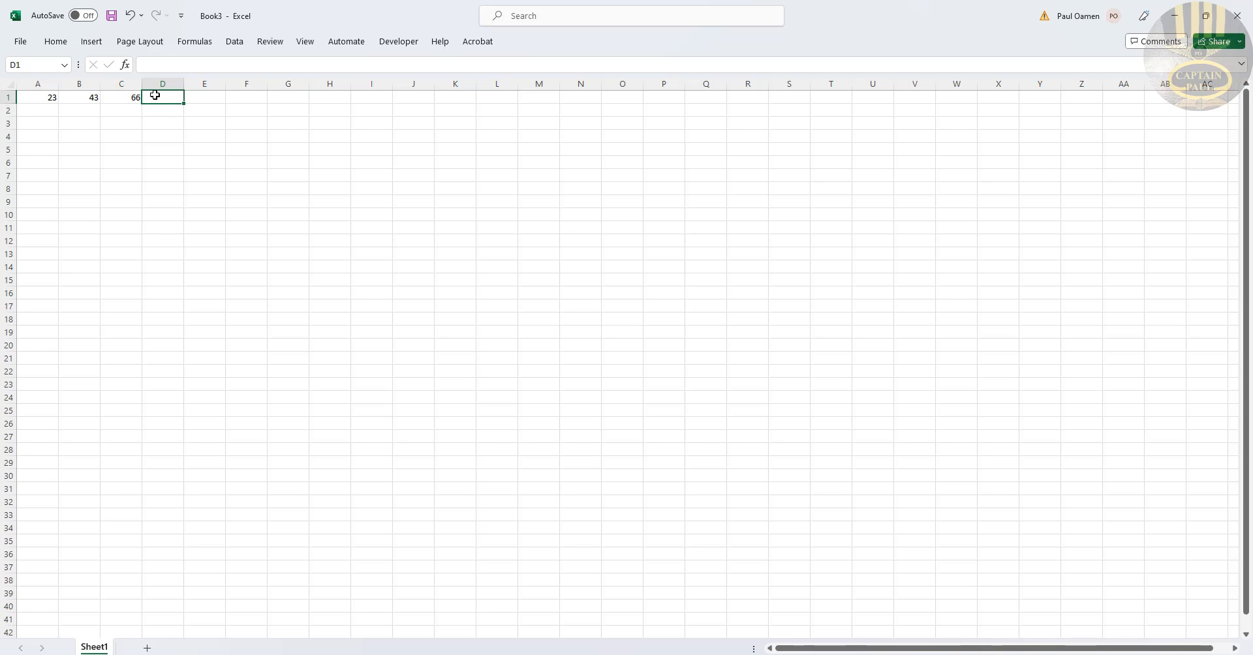
{"action": "left_click", "coordinate": [122, 97]}
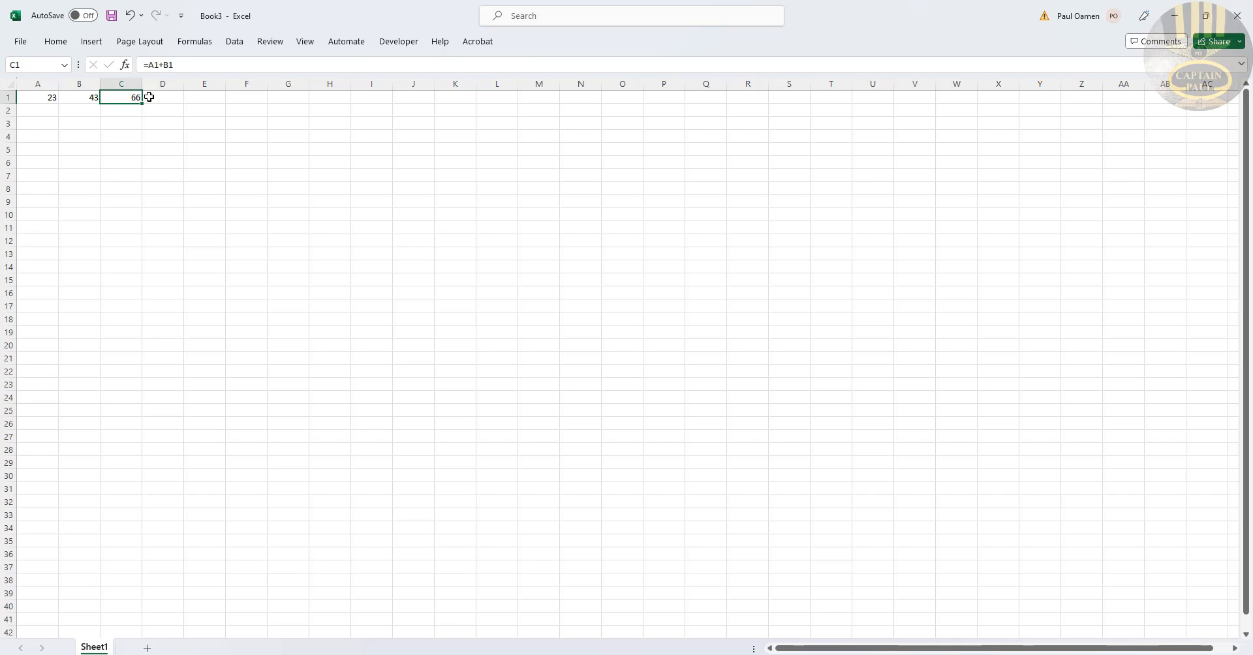
{"action": "left_click", "coordinate": [163, 97]}
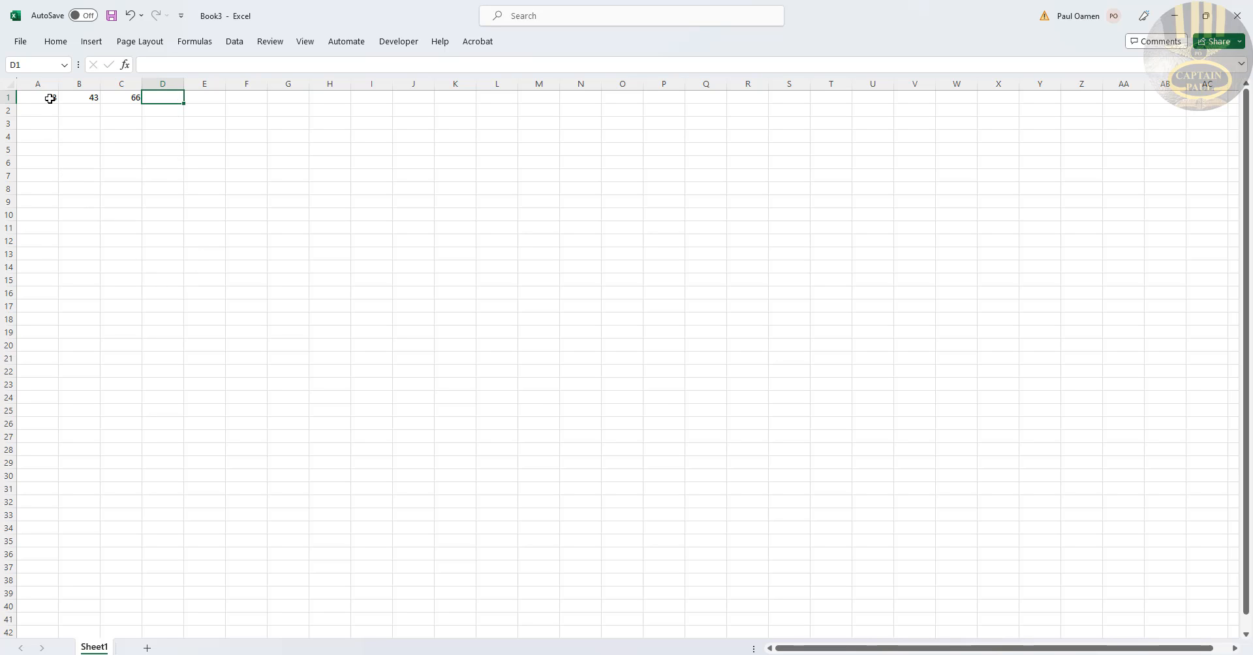
{"action": "left_click", "coordinate": [57, 45]}
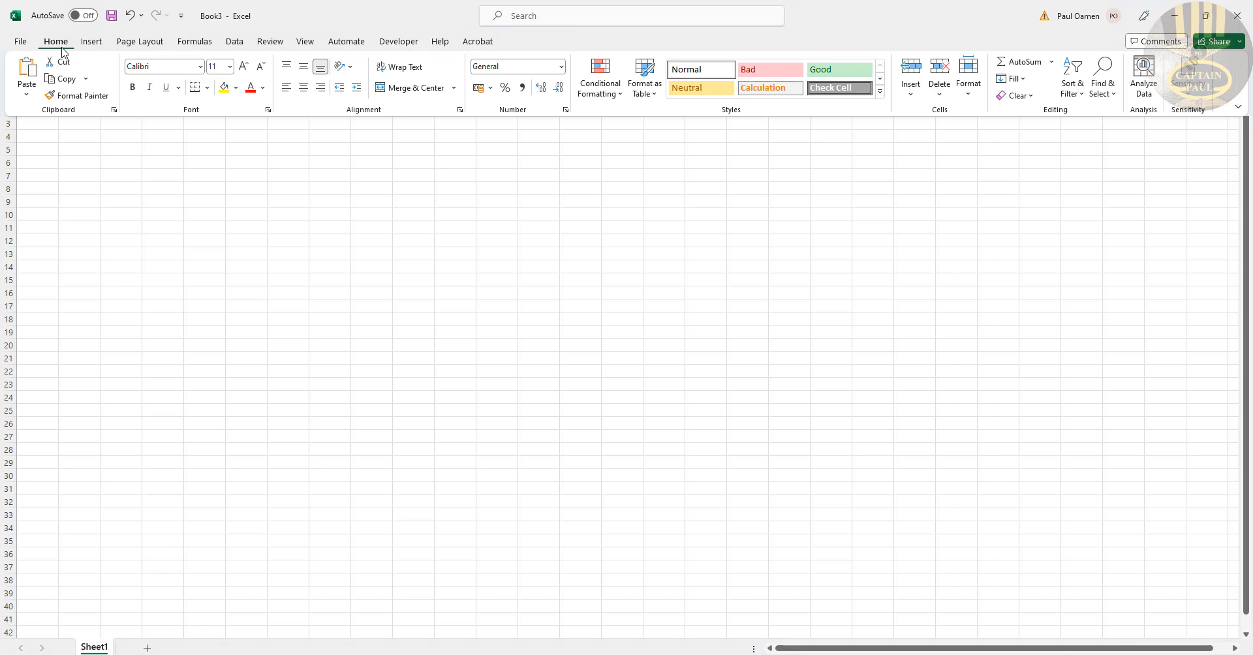
{"action": "left_click", "coordinate": [602, 96]}
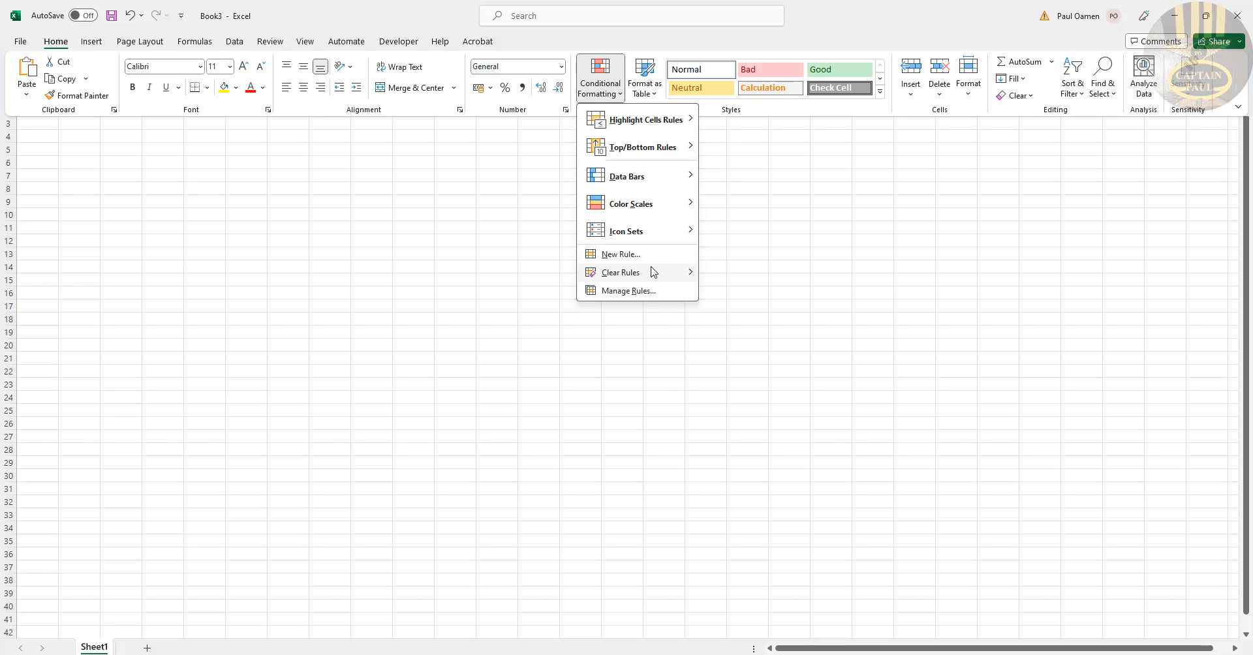
{"action": "mouse_move", "coordinate": [630, 273]}
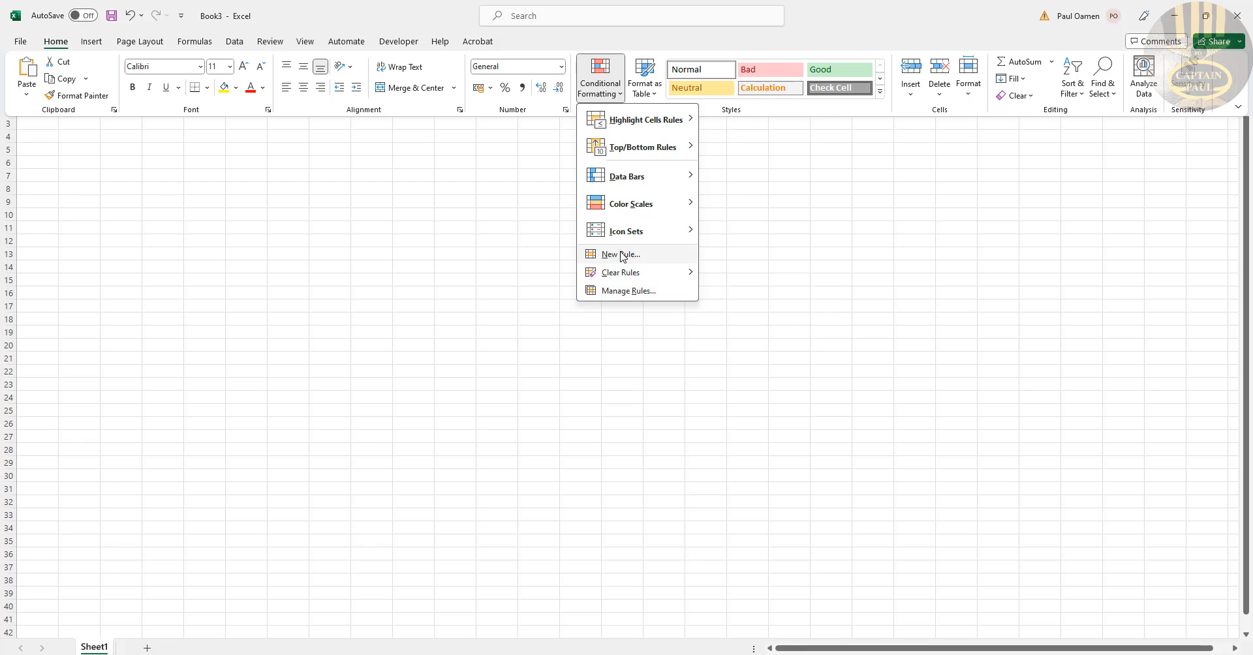
{"action": "left_click", "coordinate": [620, 255]}
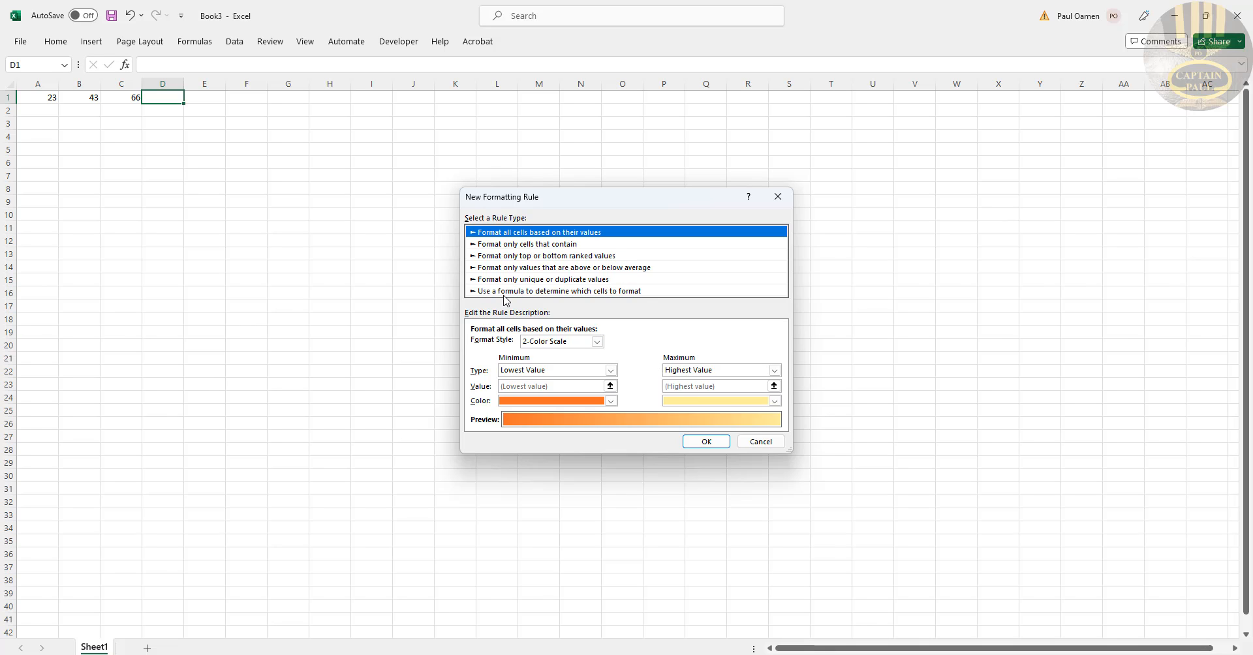
{"action": "left_click", "coordinate": [604, 292]}
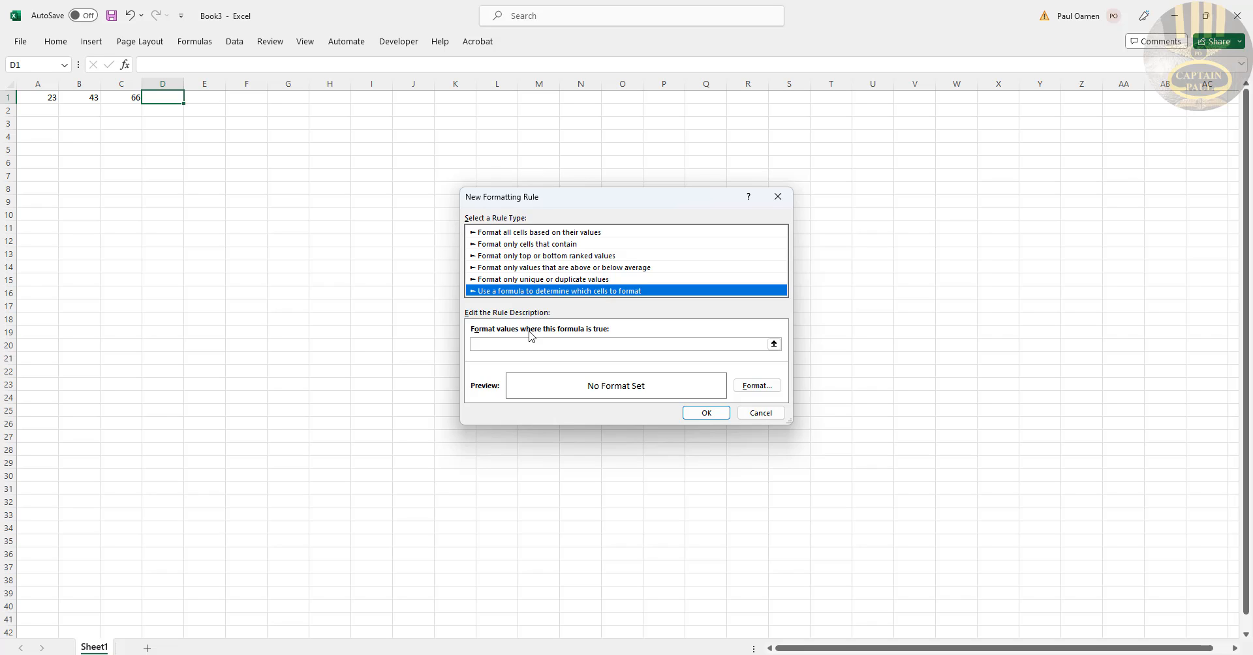
{"action": "left_click", "coordinate": [519, 349]}
{"action": "left_click", "coordinate": [571, 343]}
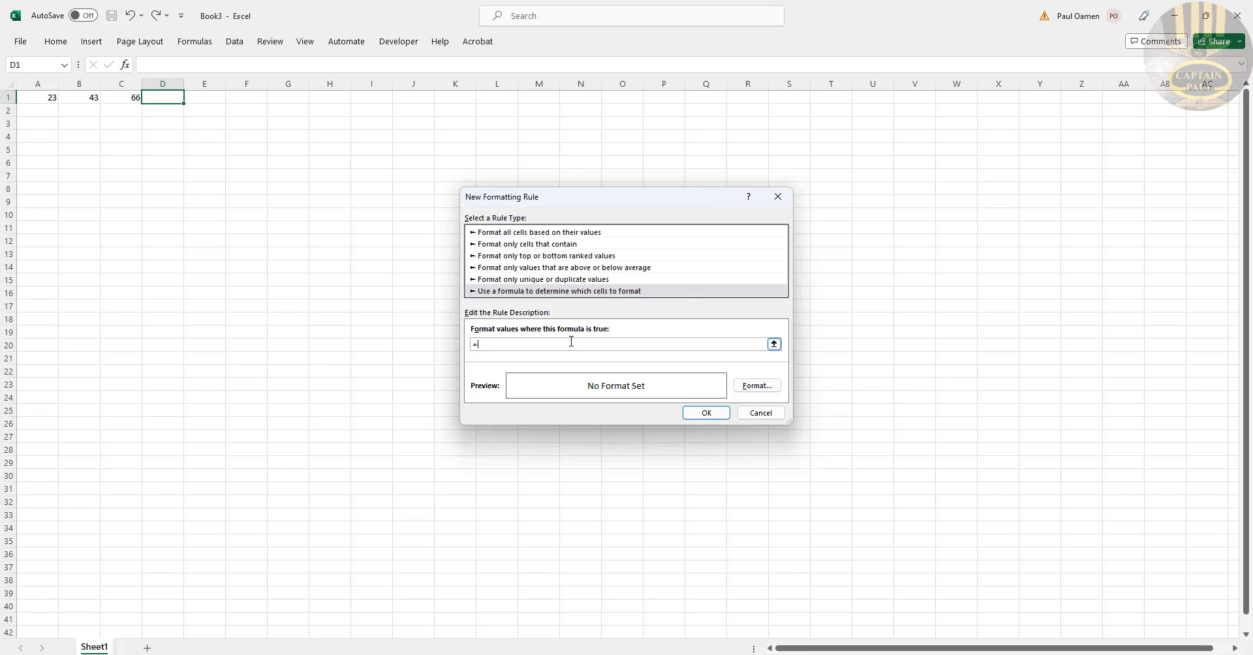
Step: Enter the rule formula =AND($A1 + $B1 >= 12, COLUMN() = 4)
{"action": "type", "text": "=AND($A1 +"}
{"action": "type", "text": "$B1 >= 12, COL"}
{"action": "key", "text": "BackSpace"}
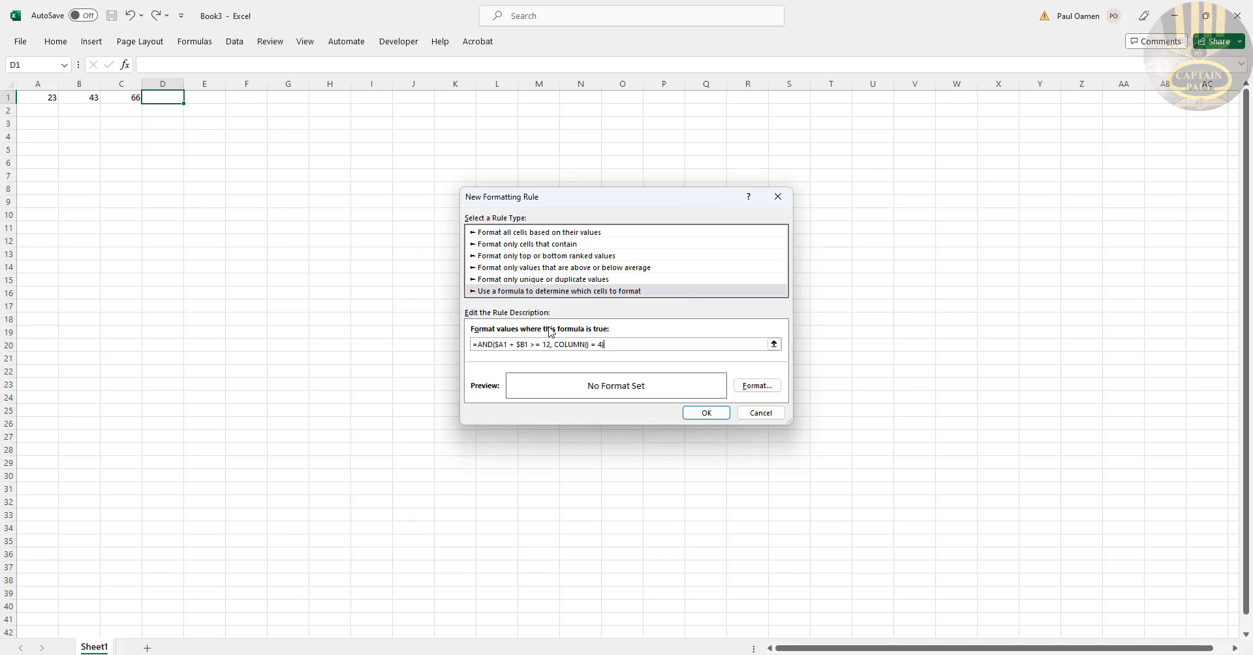
Step: Set the rule's format to a dark green fill and apply the new rule
{"action": "left_click_drag", "start_coordinate": [788, 426], "coordinate": [950, 457]}
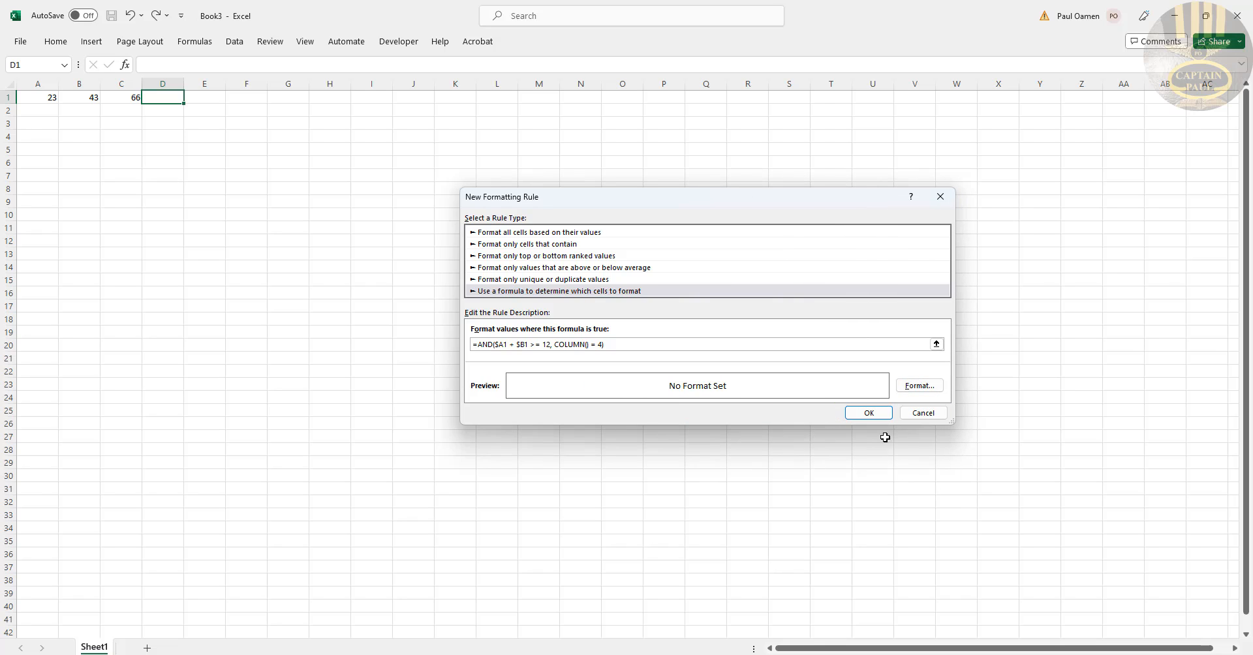
{"action": "left_click", "coordinate": [927, 387]}
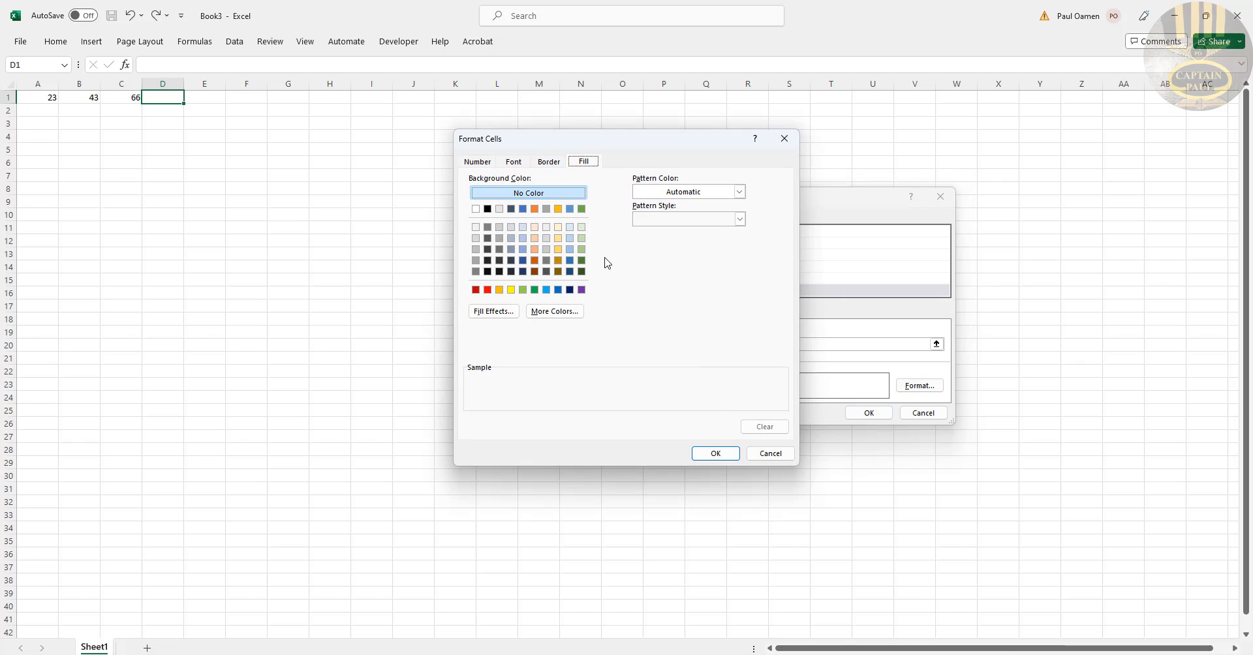
{"action": "left_click", "coordinate": [581, 261]}
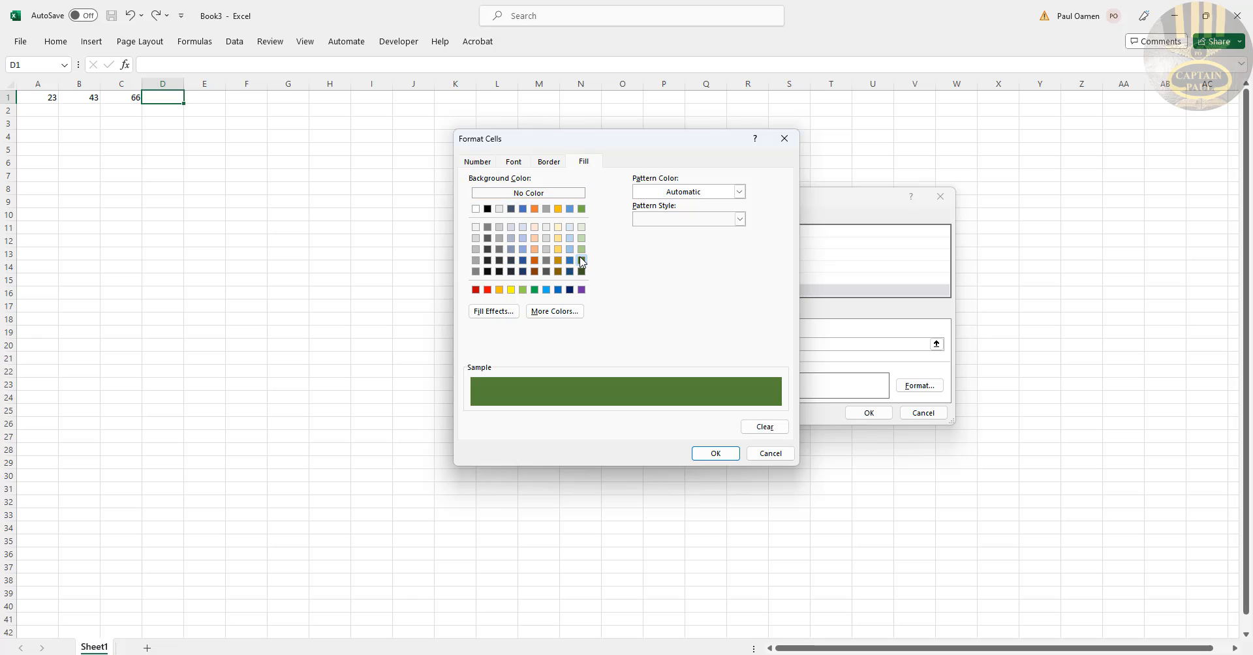
{"action": "left_click", "coordinate": [707, 460]}
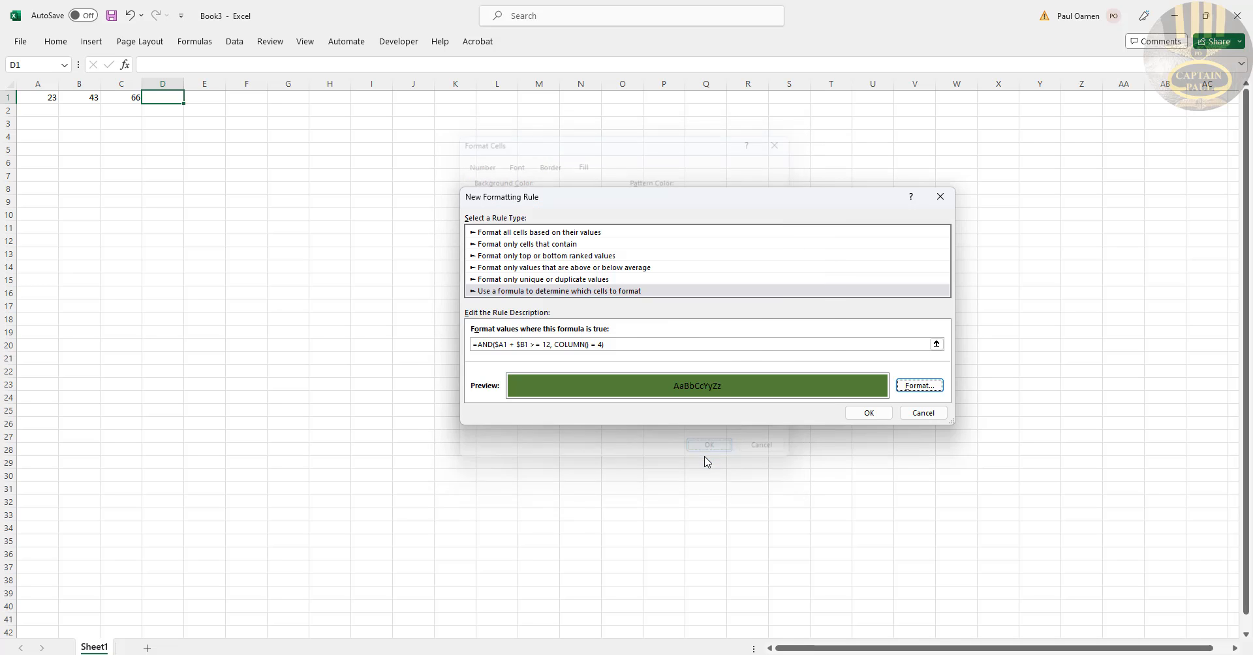
{"action": "left_click", "coordinate": [880, 416]}
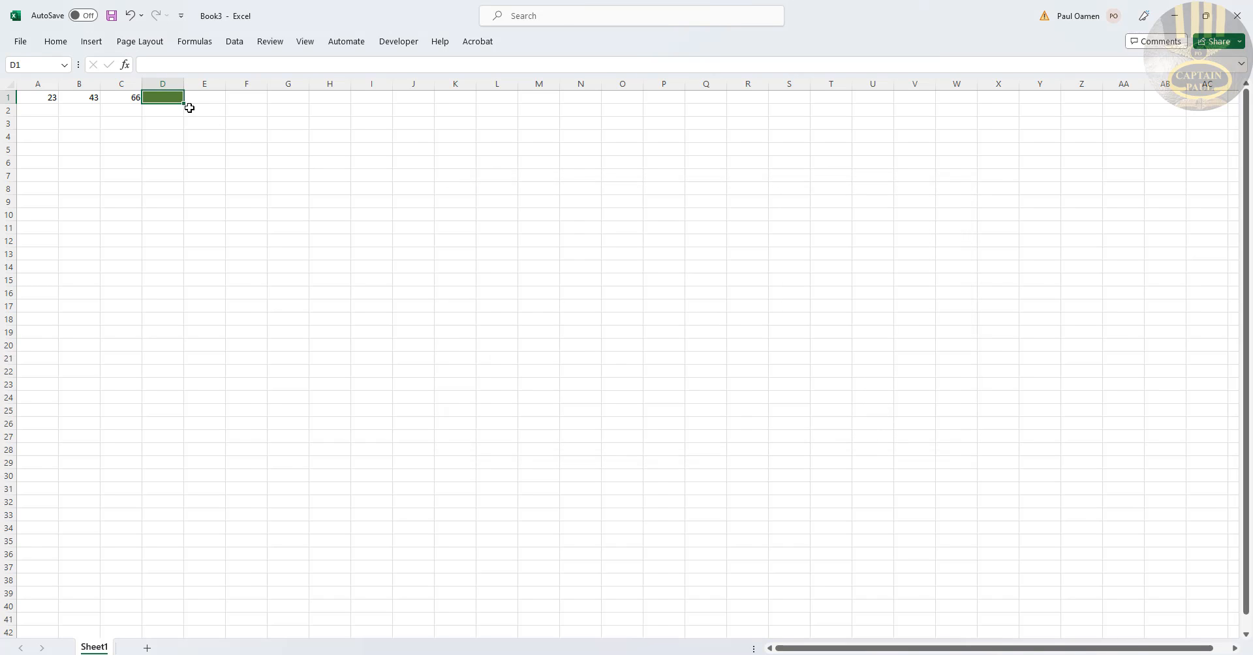
Step: Widen columns A through D
{"action": "left_click_drag", "start_coordinate": [184, 84], "coordinate": [251, 84]}
{"action": "left_click_drag", "start_coordinate": [141, 84], "coordinate": [184, 84]}
{"action": "mouse_move", "coordinate": [100, 83]}
{"action": "left_mouse_down"}
{"action": "mouse_move", "coordinate": [117, 84]}
{"action": "mouse_move", "coordinate": [75, 84]}
{"action": "left_mouse_up"}
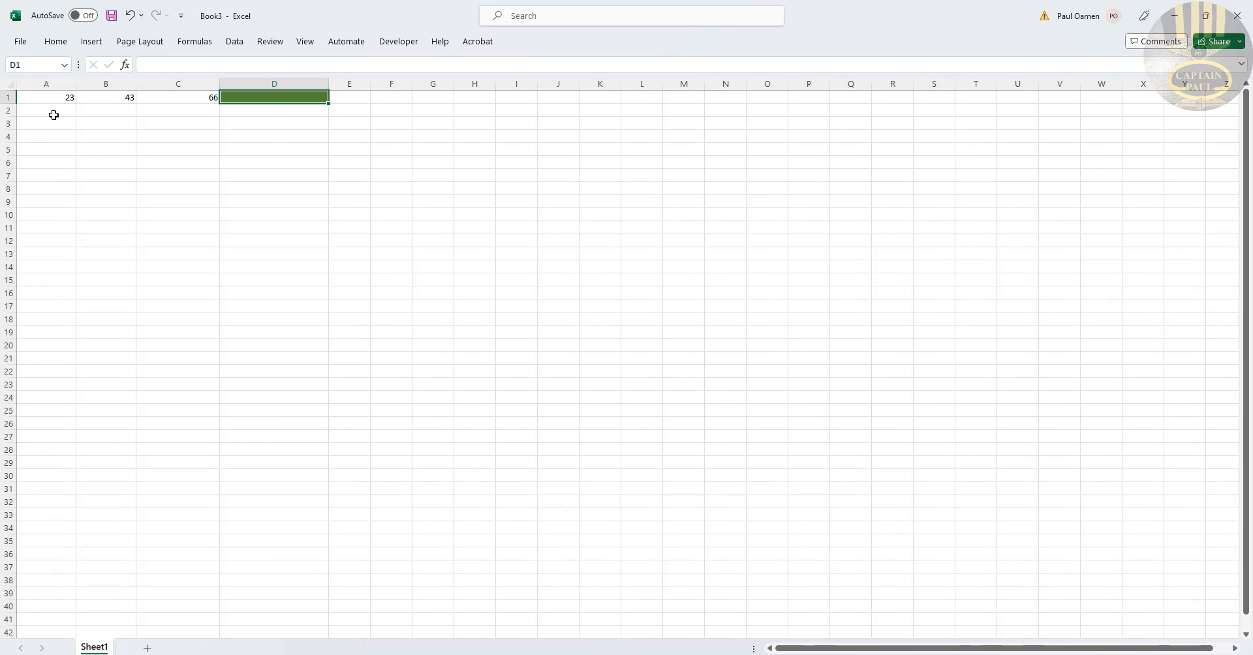
Step: Enter 4 and 5 in row 2 and 54 and 67 in row 3 of columns A and B
{"action": "left_click", "coordinate": [56, 112]}
{"action": "type", "text": "4"}
{"action": "left_click", "coordinate": [94, 108]}
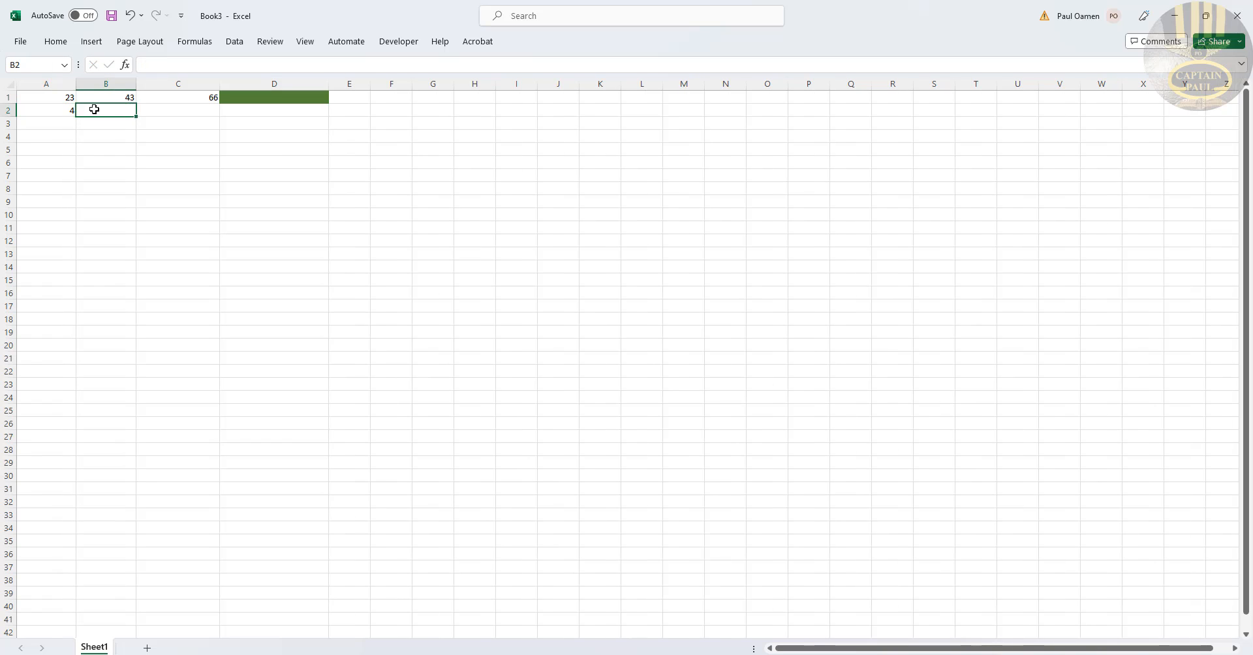
{"action": "type", "text": "5"}
{"action": "left_click", "coordinate": [52, 124]}
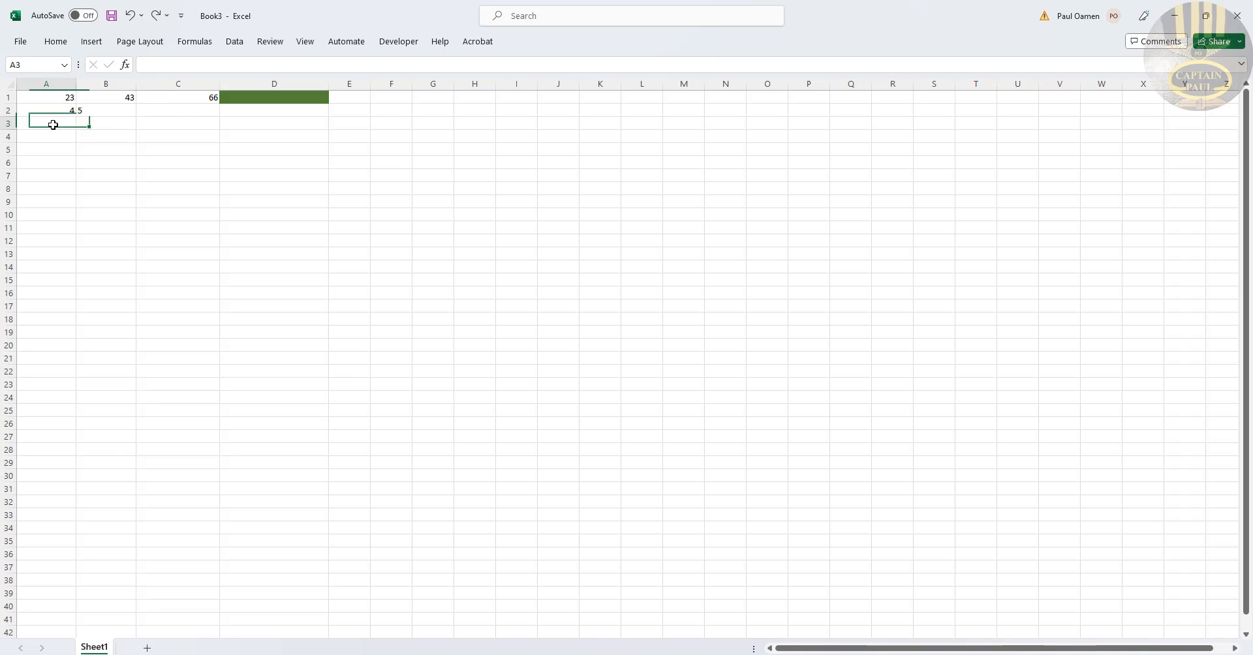
{"action": "type", "text": "54"}
{"action": "left_click", "coordinate": [110, 127]}
{"action": "type", "text": "67"}
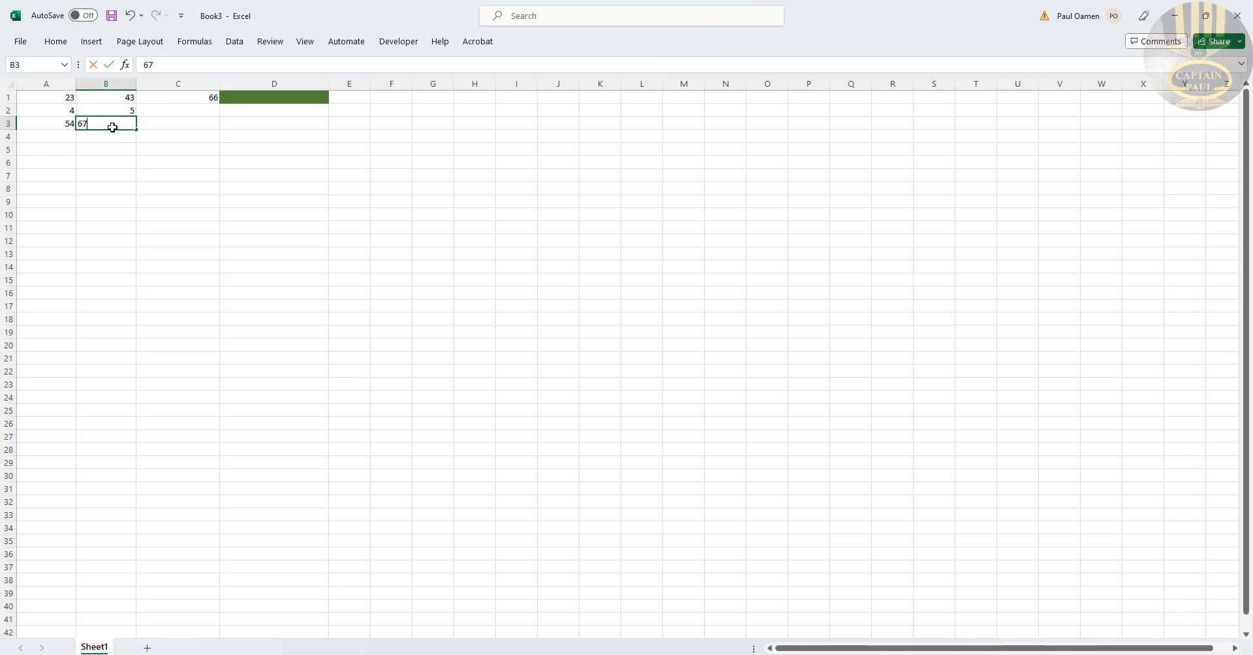
Step: Enter 3 and 56 in row 4, 34 and 6 in row 5, and 3 and 5 in row 6 of columns A and B
{"action": "left_click", "coordinate": [48, 133]}
{"action": "type", "text": "3"}
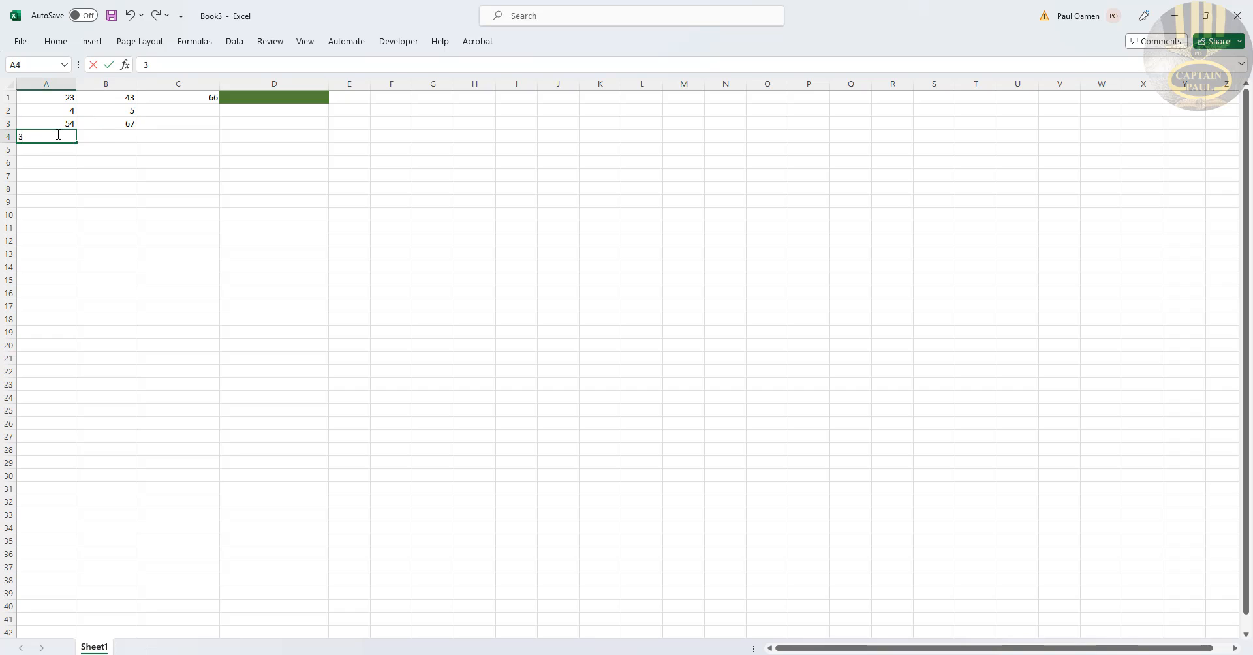
{"action": "left_click", "coordinate": [98, 135]}
{"action": "type", "text": "56"}
{"action": "left_click", "coordinate": [48, 152]}
{"action": "type", "text": "34"}
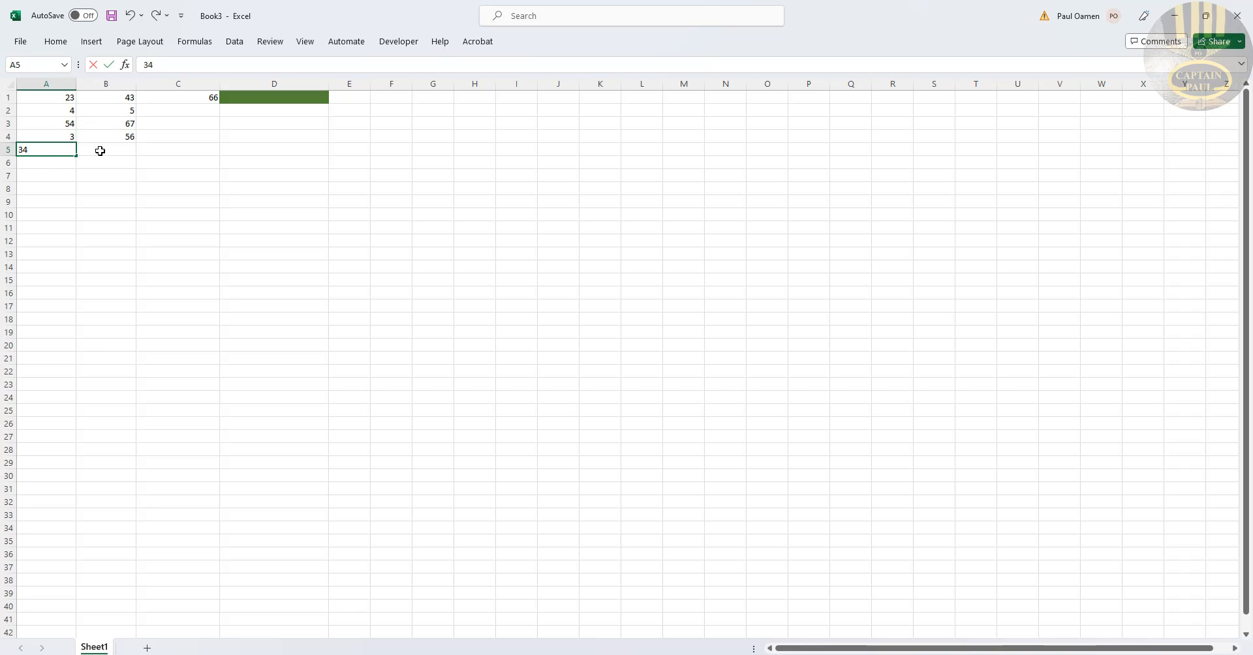
{"action": "left_click", "coordinate": [98, 149]}
{"action": "type", "text": "6"}
{"action": "left_click", "coordinate": [49, 161]}
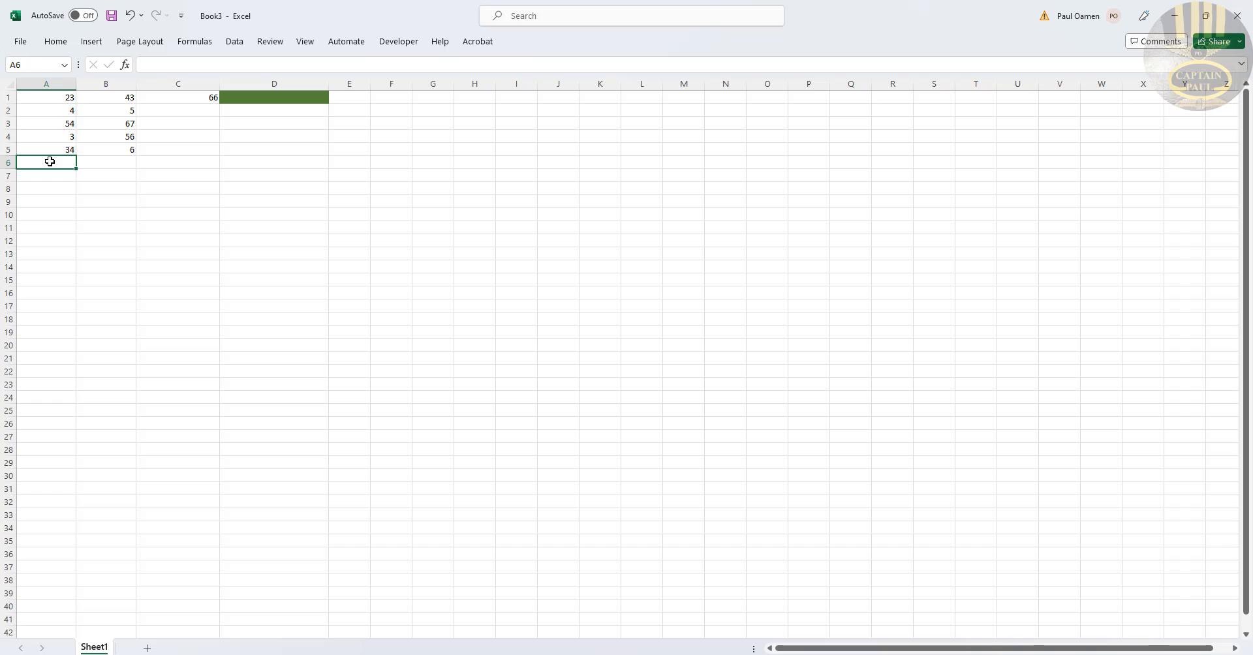
{"action": "type", "text": "3"}
{"action": "left_click", "coordinate": [120, 163]}
{"action": "type", "text": "5"}
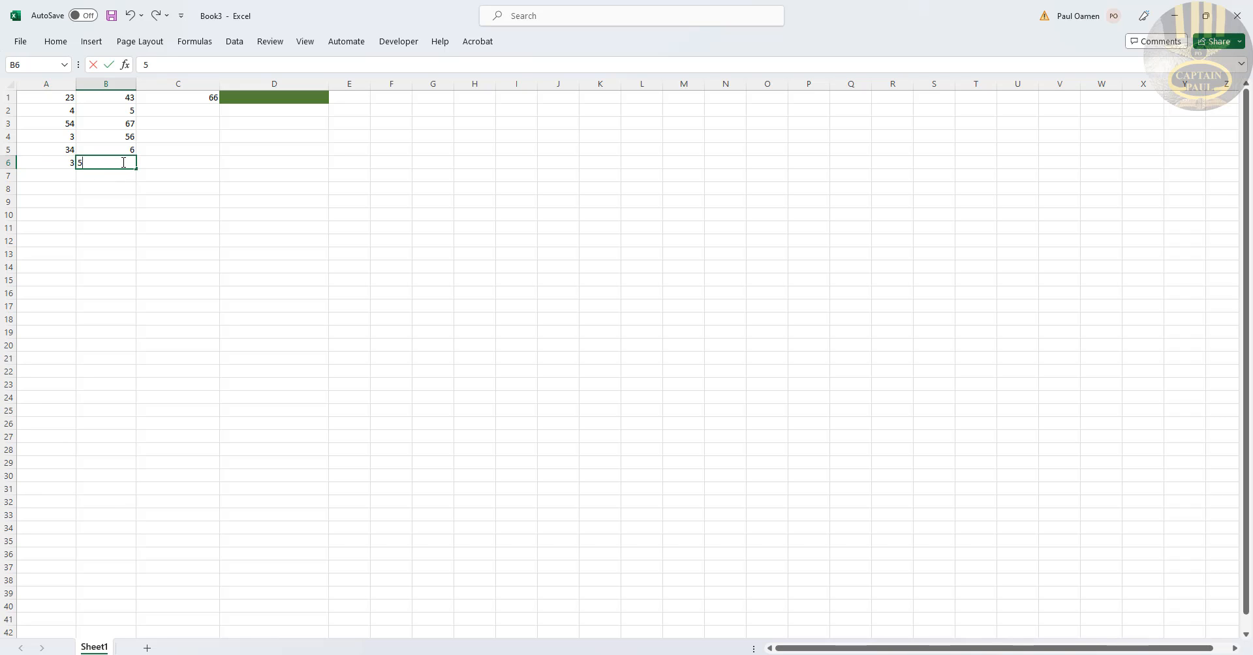
Step: Fill the C1 sum formula down to row 6
{"action": "left_click", "coordinate": [206, 97]}
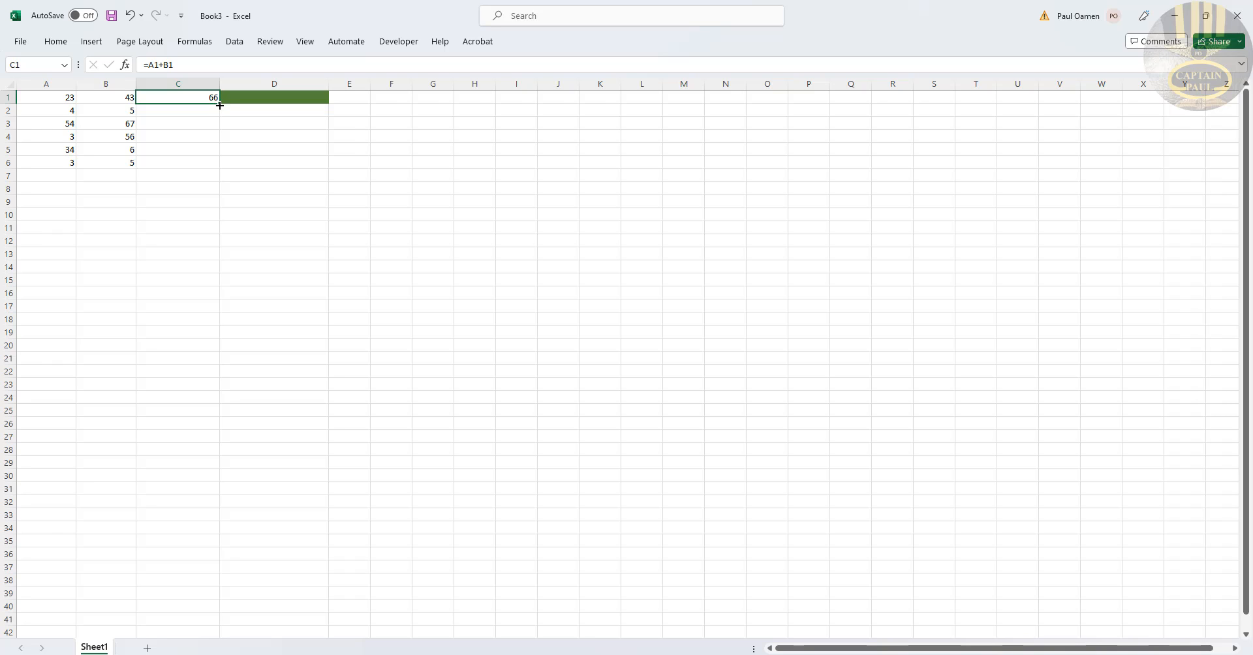
{"action": "double_click", "coordinate": [219, 105]}
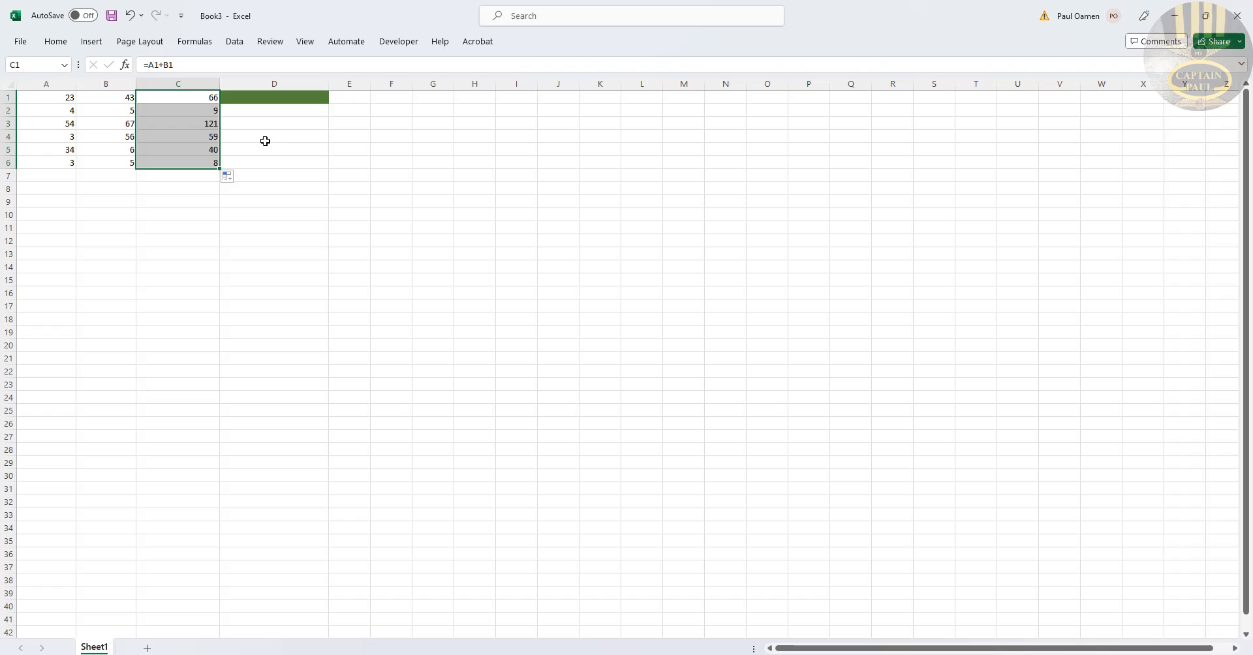
Step: Fill cell D1 down to D6 to extend the conditional green fill
{"action": "left_click", "coordinate": [314, 99]}
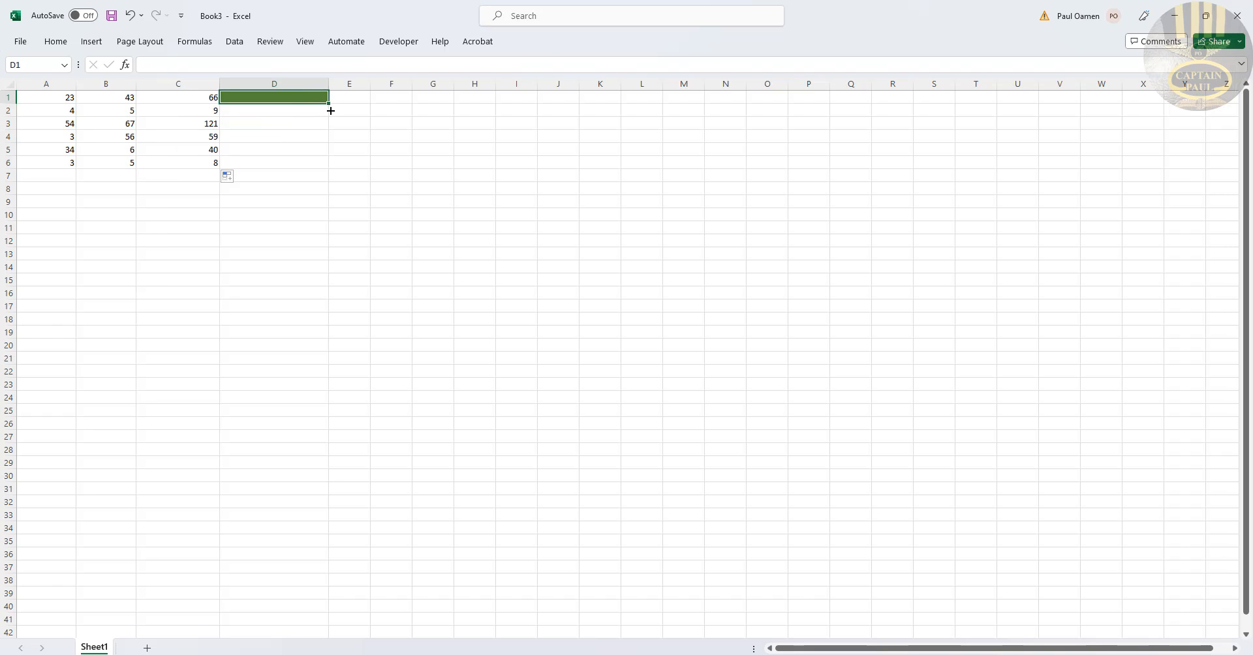
{"action": "left_click_drag", "start_coordinate": [331, 111], "coordinate": [331, 170]}
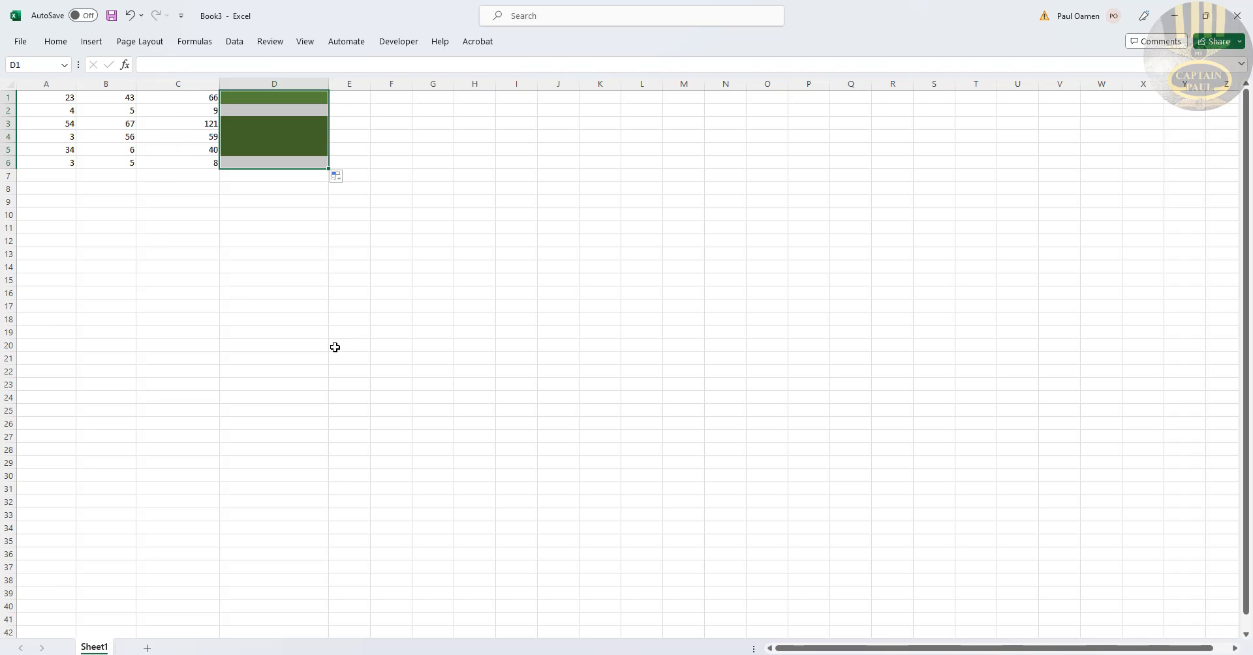
{"action": "left_click", "coordinate": [326, 294]}
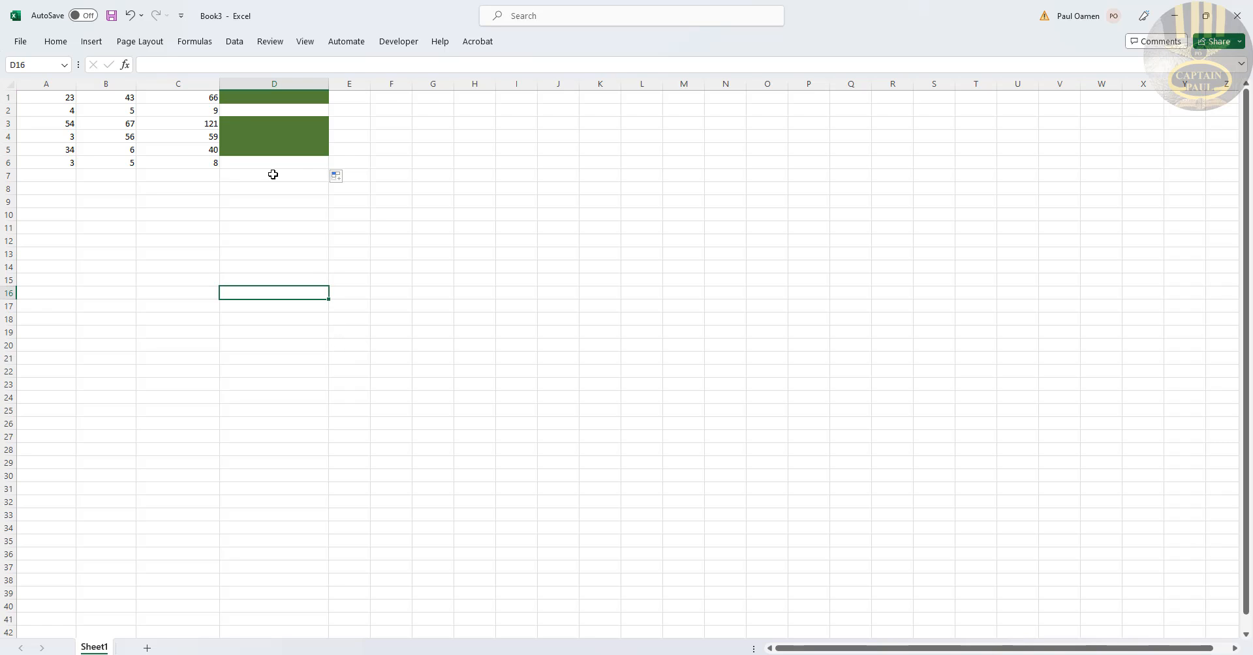
Step: Change the test values to 5 in A3, 2 in B3, and 66 in B6
{"action": "left_click", "coordinate": [246, 116]}
{"action": "left_click", "coordinate": [242, 161]}
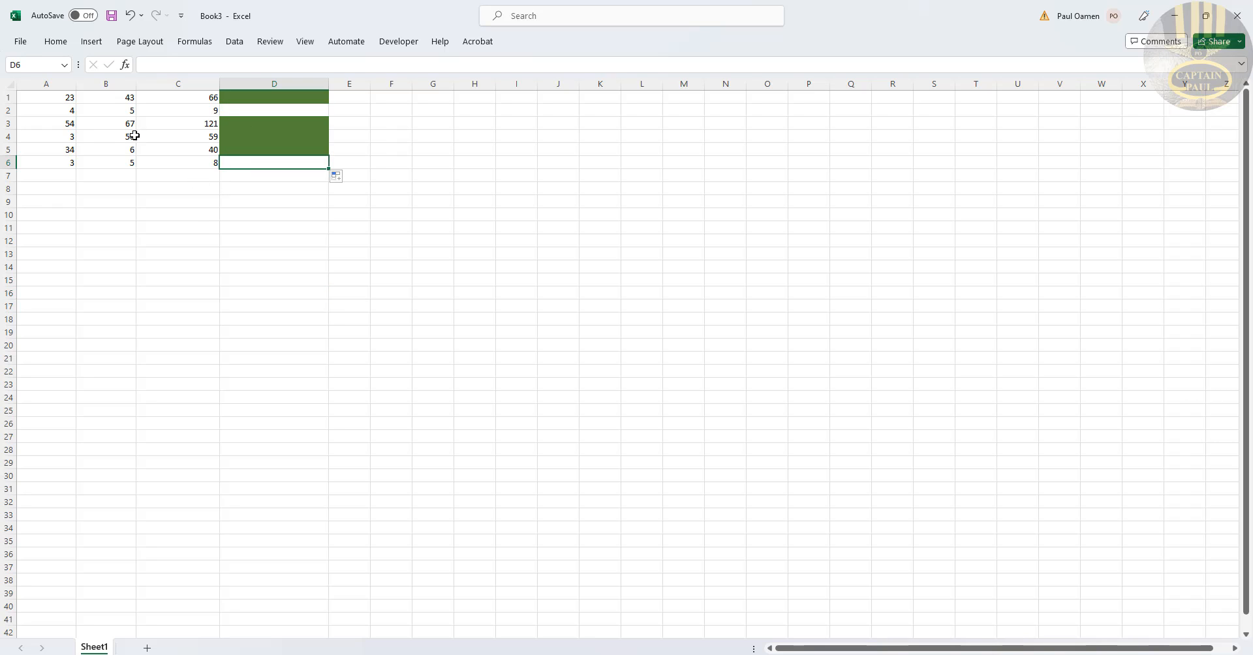
{"action": "left_click", "coordinate": [68, 123]}
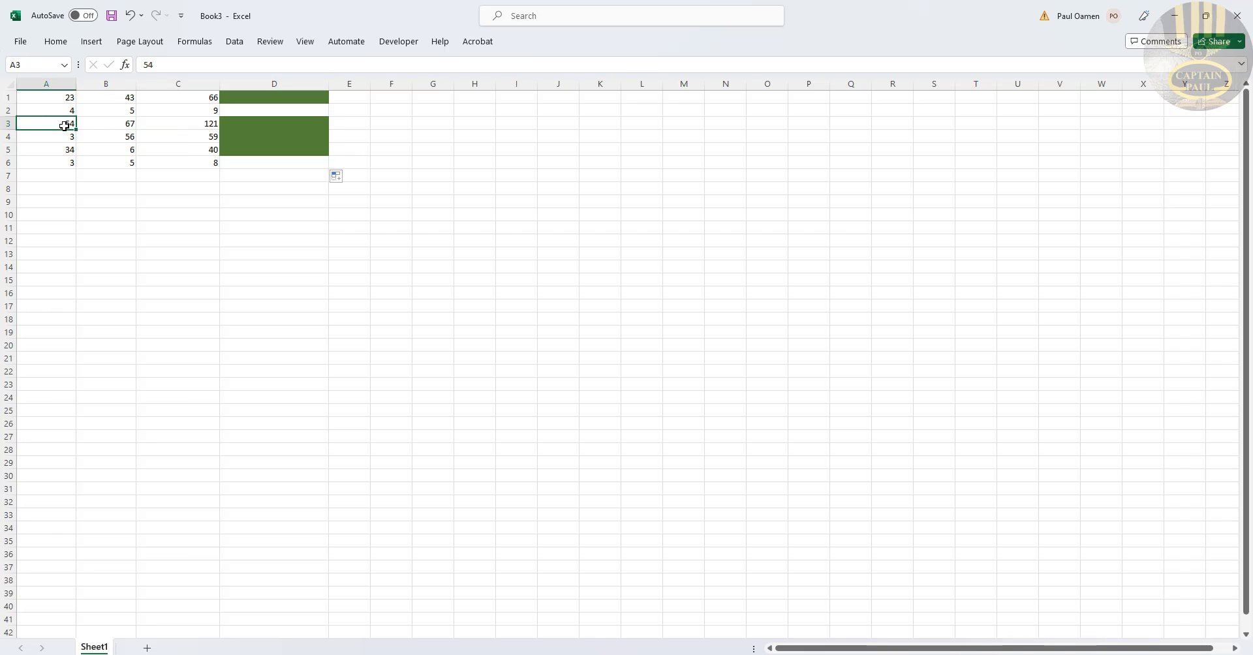
{"action": "type", "text": "5"}
{"action": "left_click", "coordinate": [124, 123]}
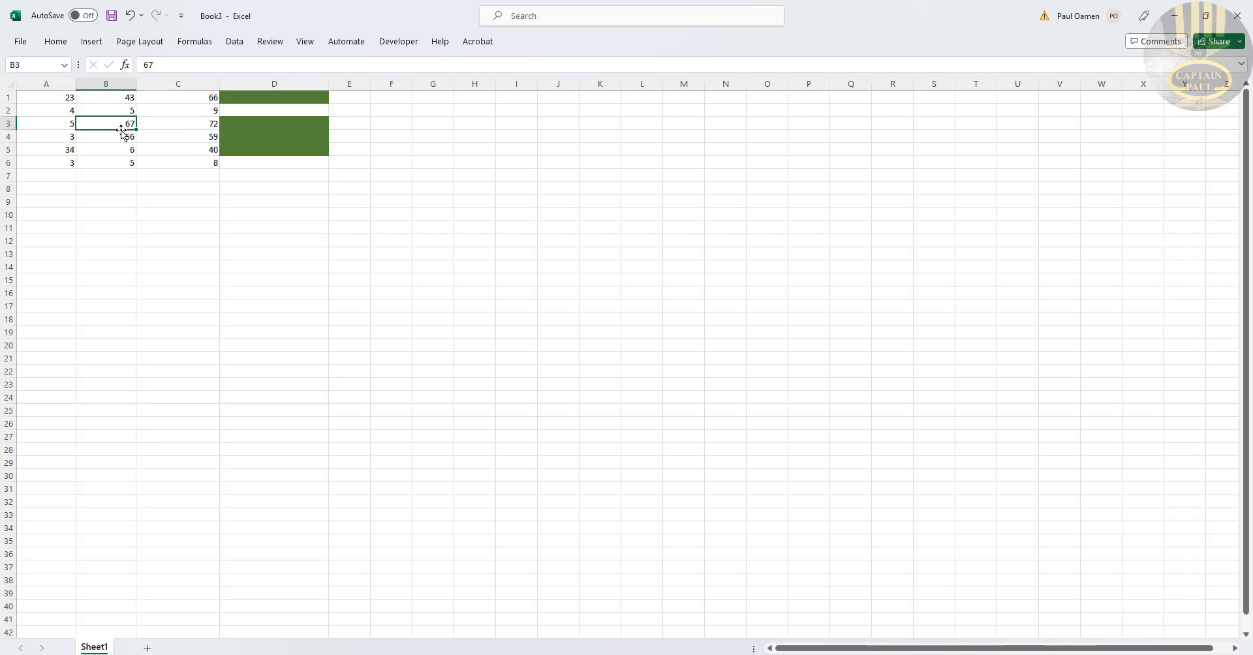
{"action": "type", "text": "2"}
{"action": "left_click", "coordinate": [135, 137]}
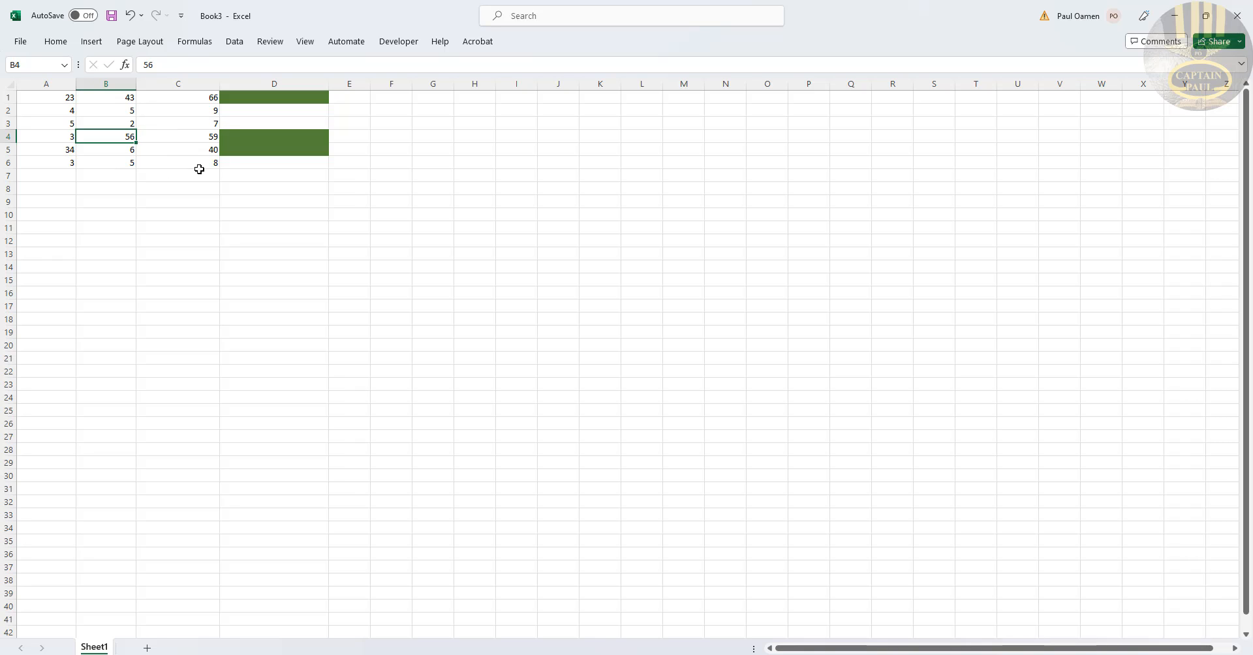
{"action": "left_click", "coordinate": [103, 165]}
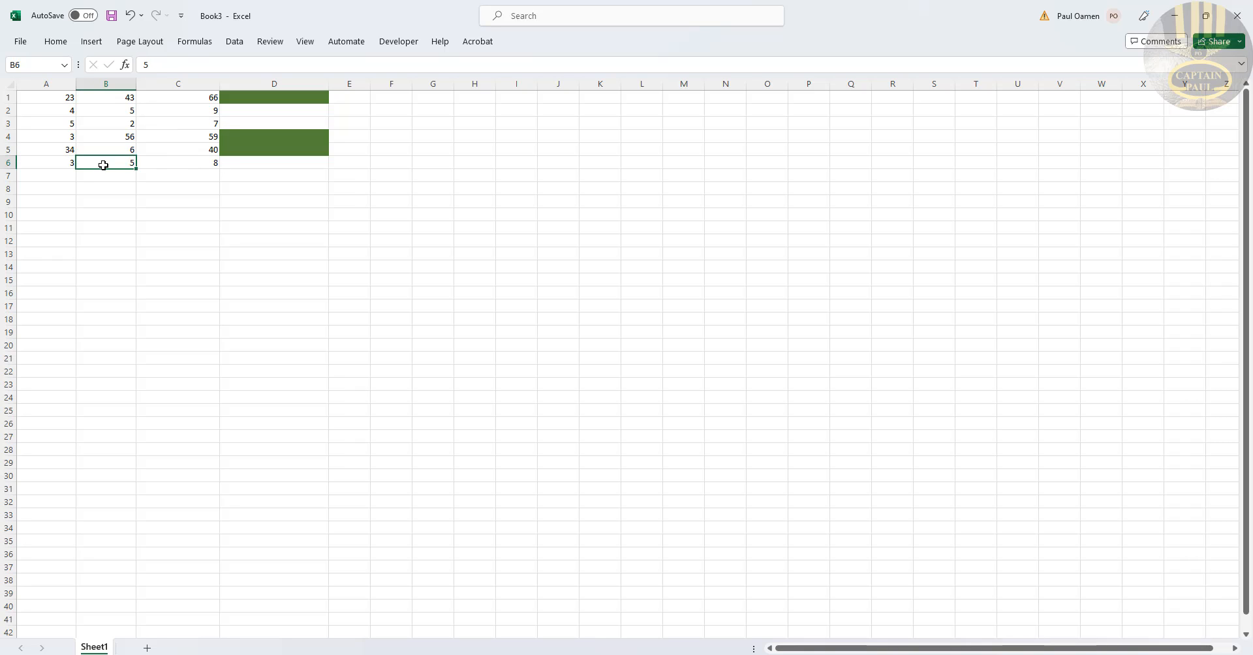
{"action": "type", "text": "66"}
{"action": "key", "text": "Return"}
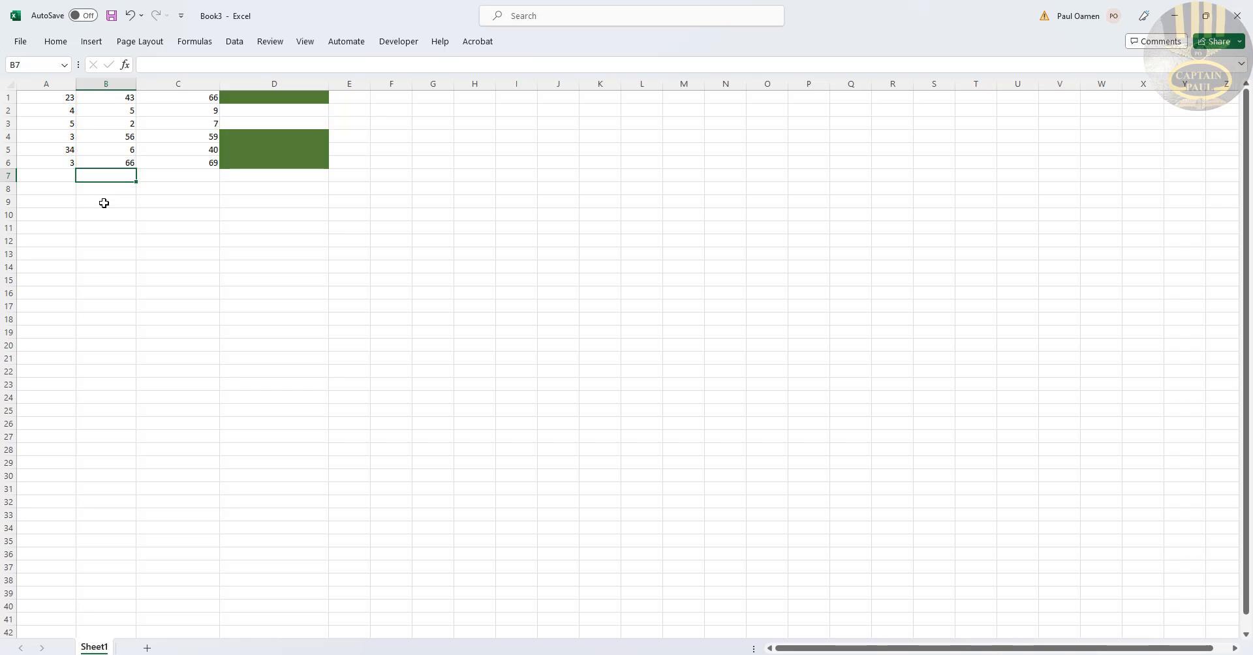
Step: Add a new formula-based conditional formatting rule with =AND($A1 + $B1 >= 12, COLUMN() = 4), without setting a format
{"action": "left_click", "coordinate": [56, 42]}
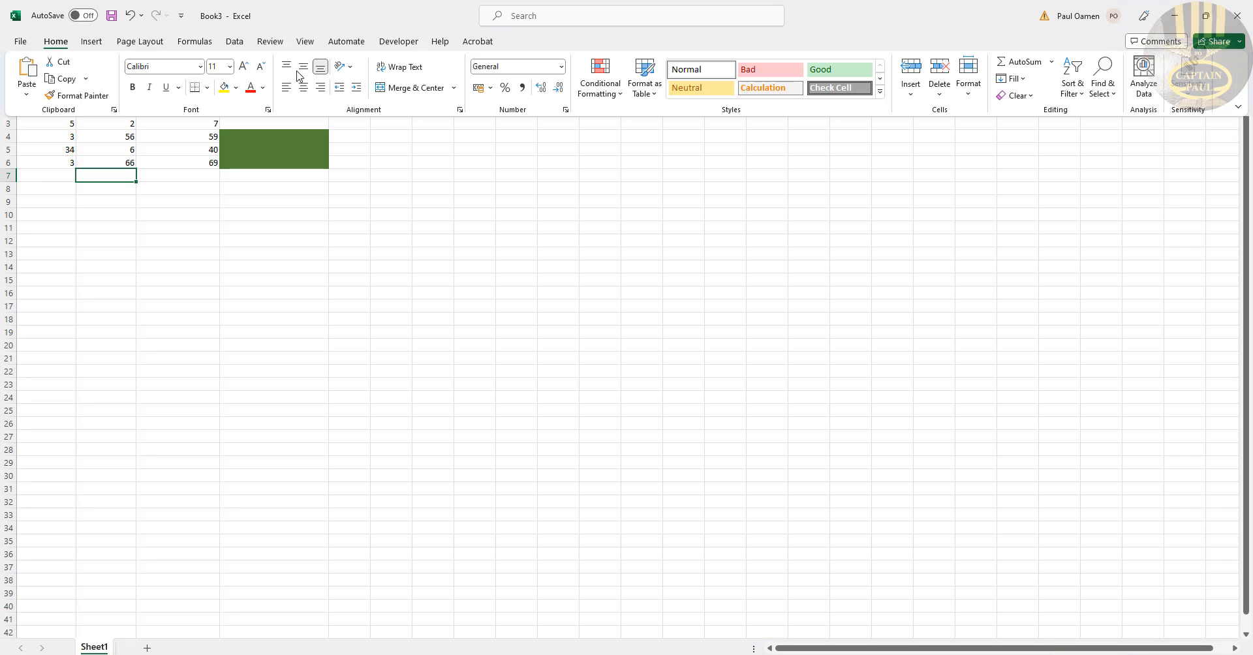
{"action": "left_click", "coordinate": [608, 98]}
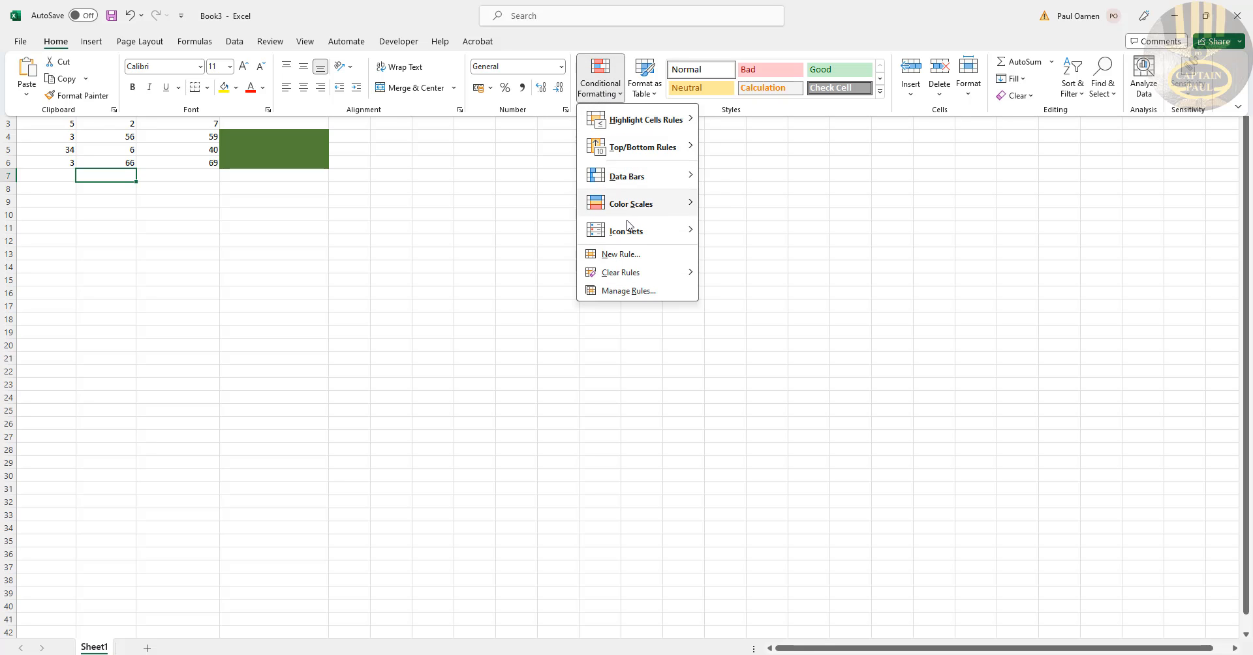
{"action": "left_click", "coordinate": [608, 255]}
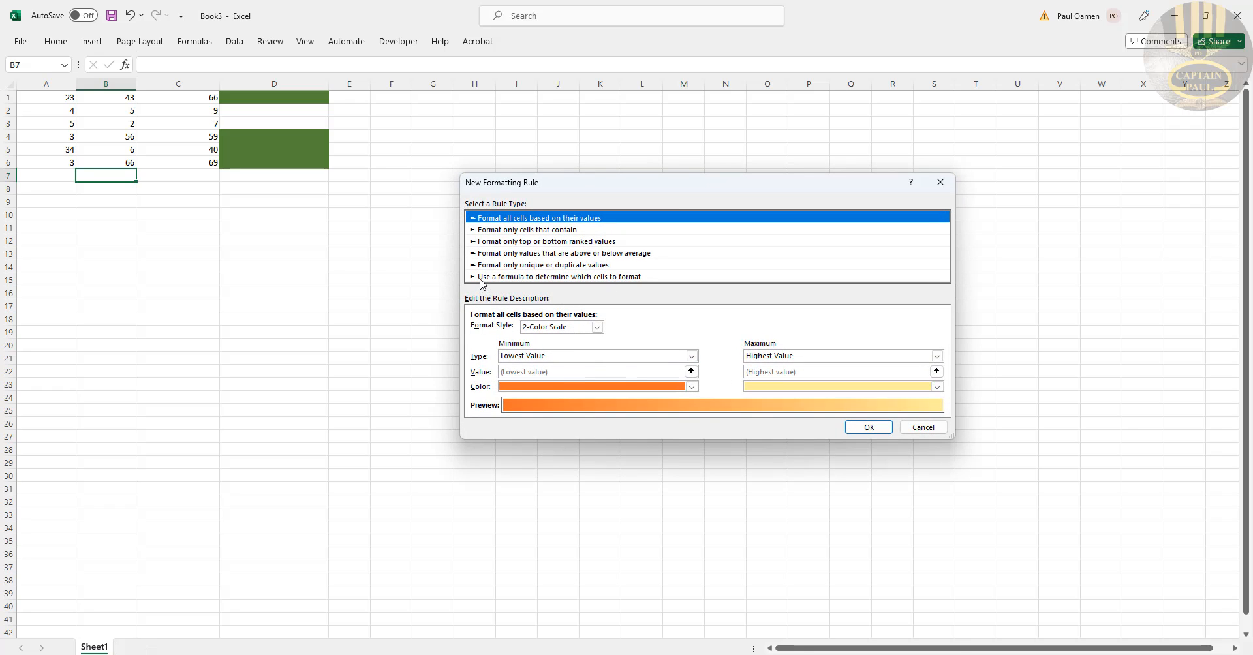
{"action": "left_click", "coordinate": [586, 278]}
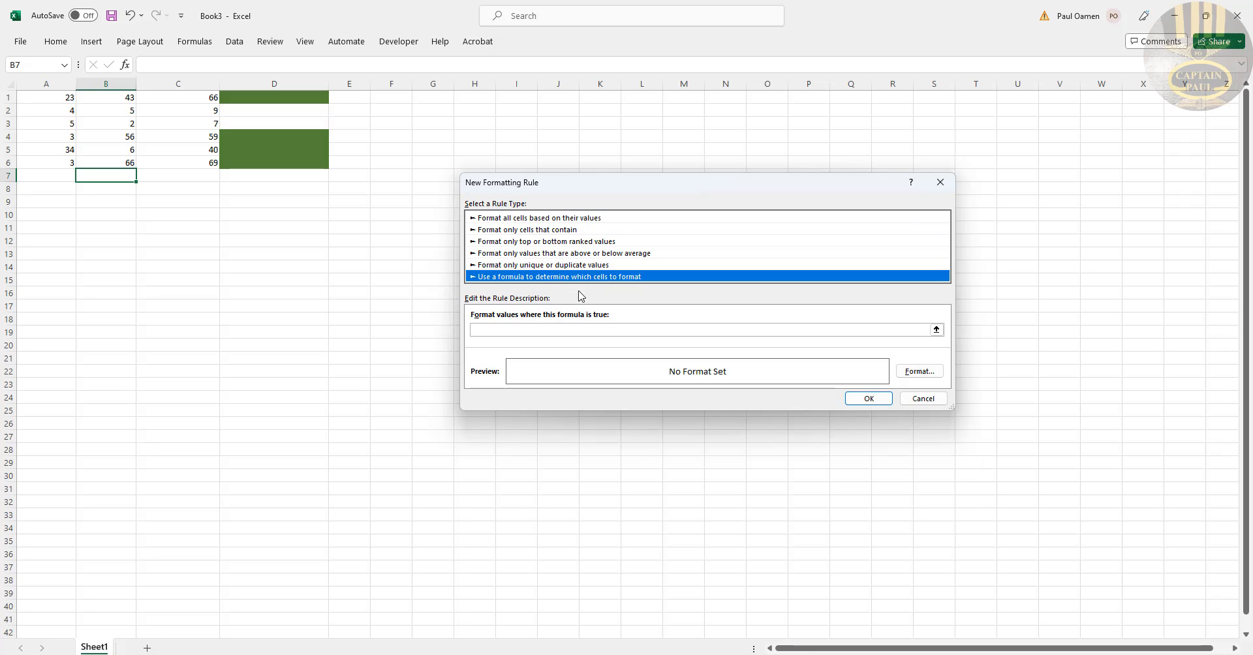
{"action": "left_click", "coordinate": [549, 329]}
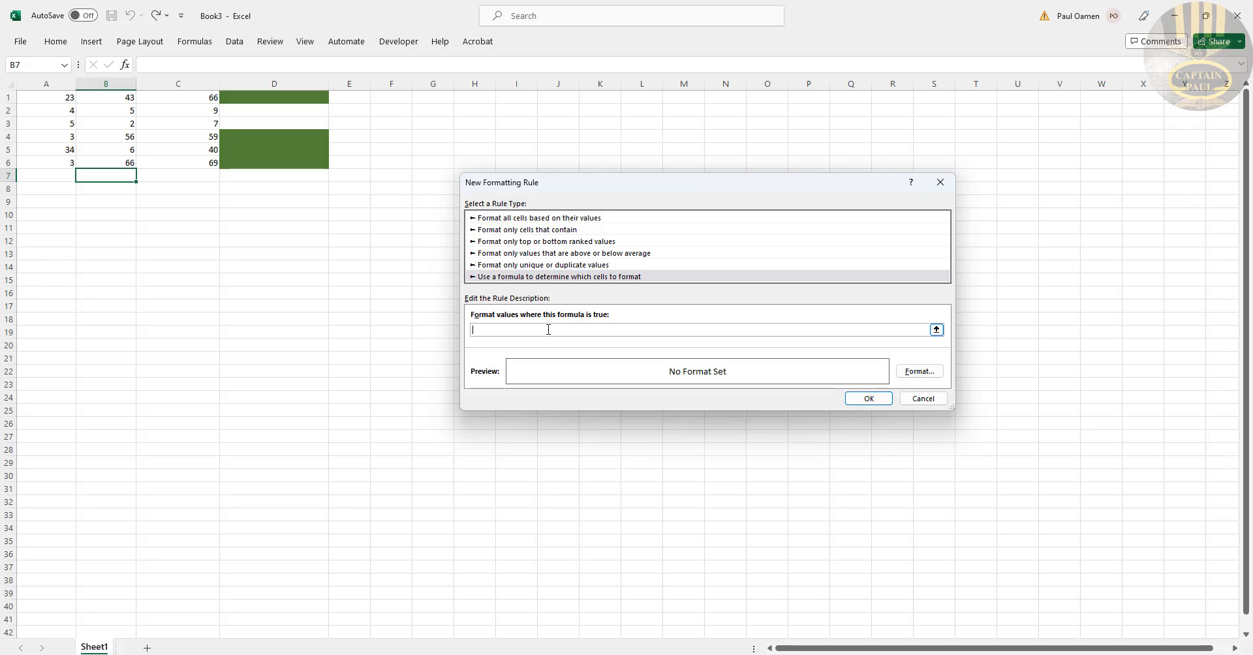
{"action": "type", "text": "=AND($A1 + $B1 >= 12, COLUMN() = 4)"}
{"action": "left_click", "coordinate": [869, 399]}
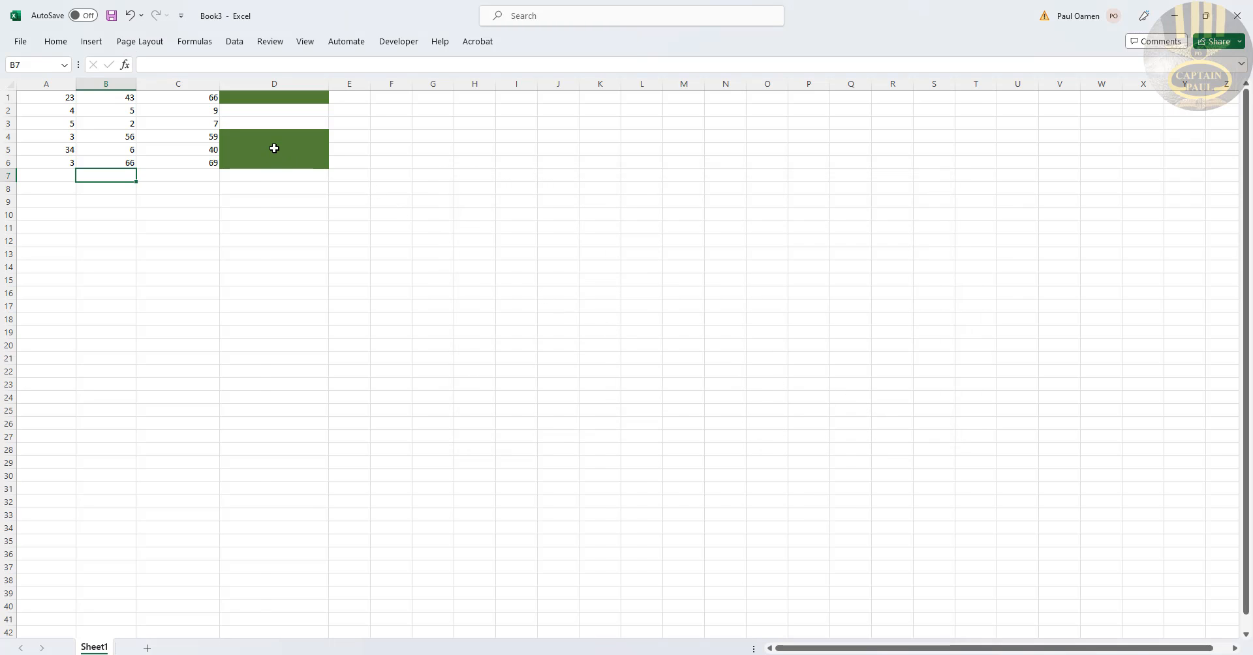
Step: Change the value in A5 to 5
{"action": "left_click", "coordinate": [60, 149]}
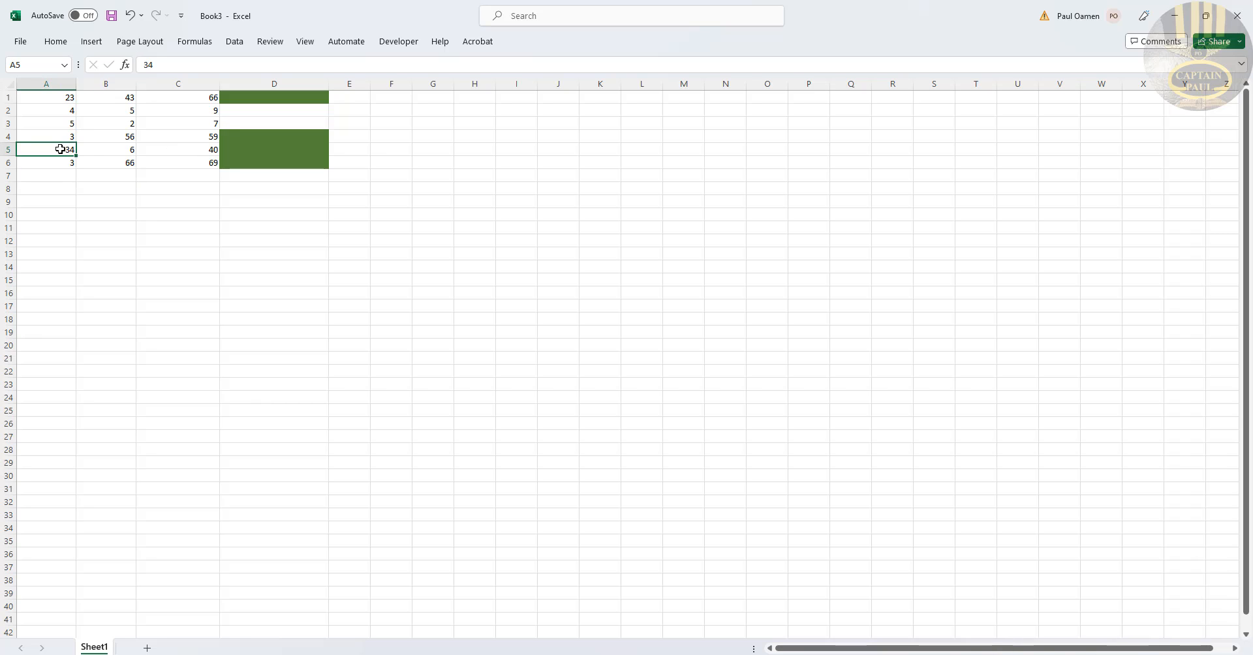
{"action": "type", "text": "5"}
{"action": "key", "text": "Return"}
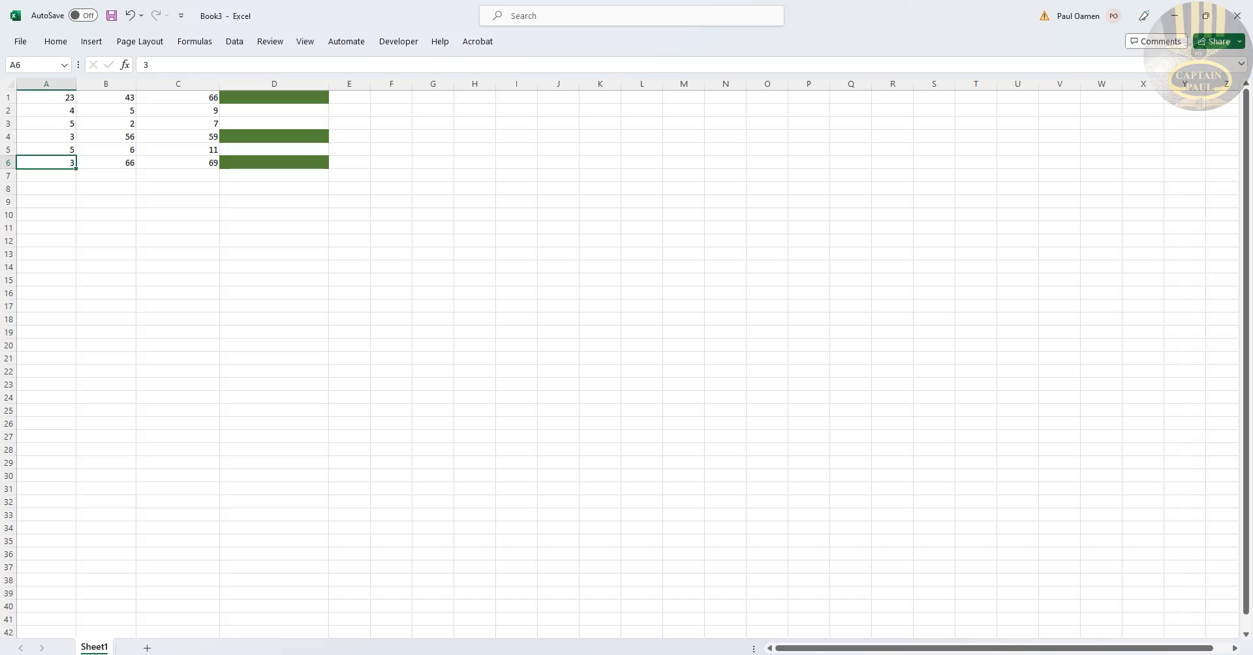
Step: Switch to Notepad, restore its window, and remove the blank lines above the AND formula, adding a new line below it
{"action": "left_click", "coordinate": [662, 654]}
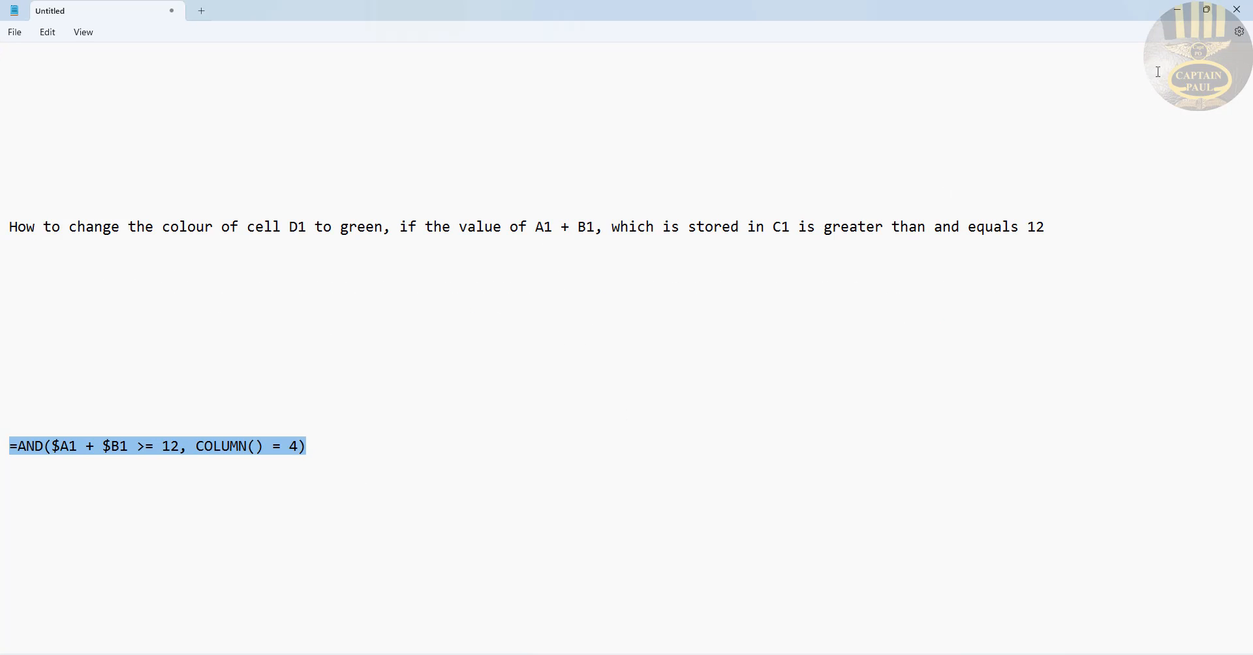
{"action": "left_click", "coordinate": [1208, 10]}
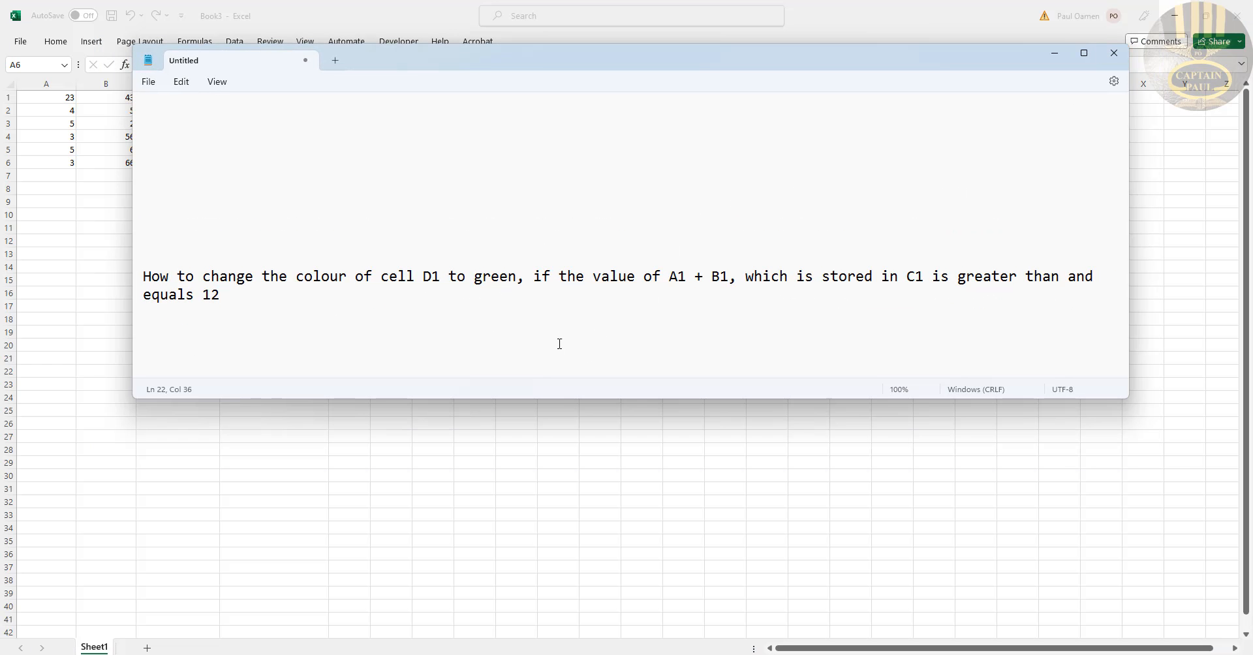
{"action": "scroll", "coordinate": [491, 197], "scroll_direction": "down", "scroll_amount": 3}
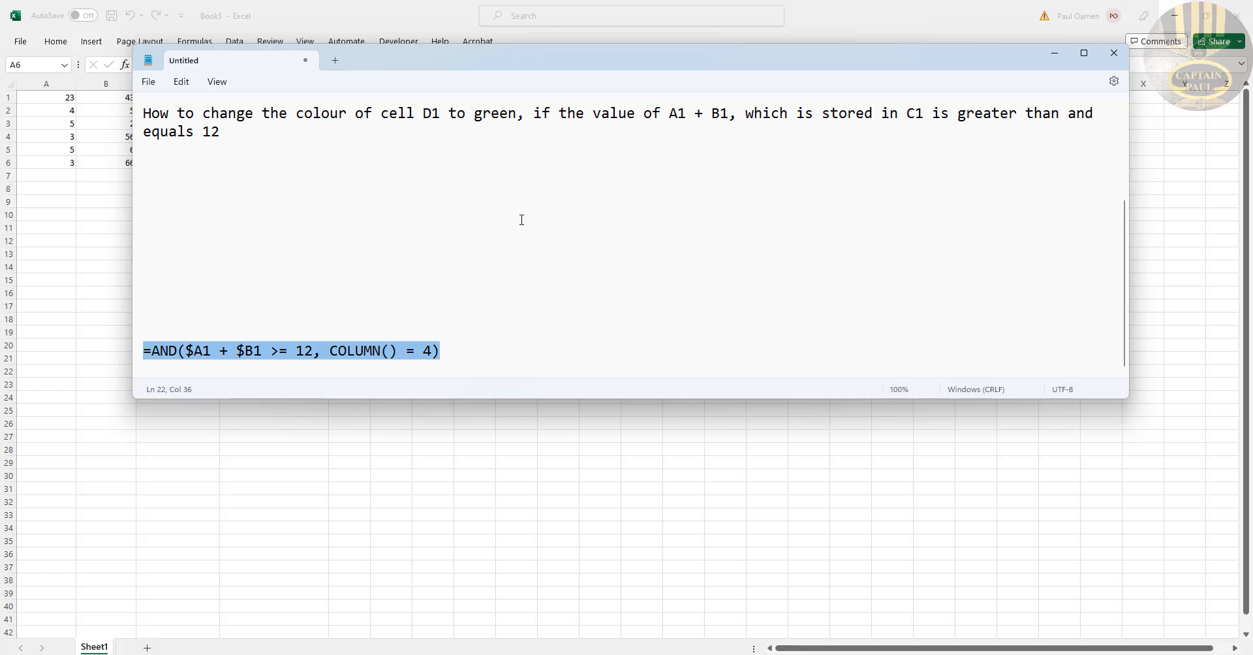
{"action": "left_click", "coordinate": [345, 253]}
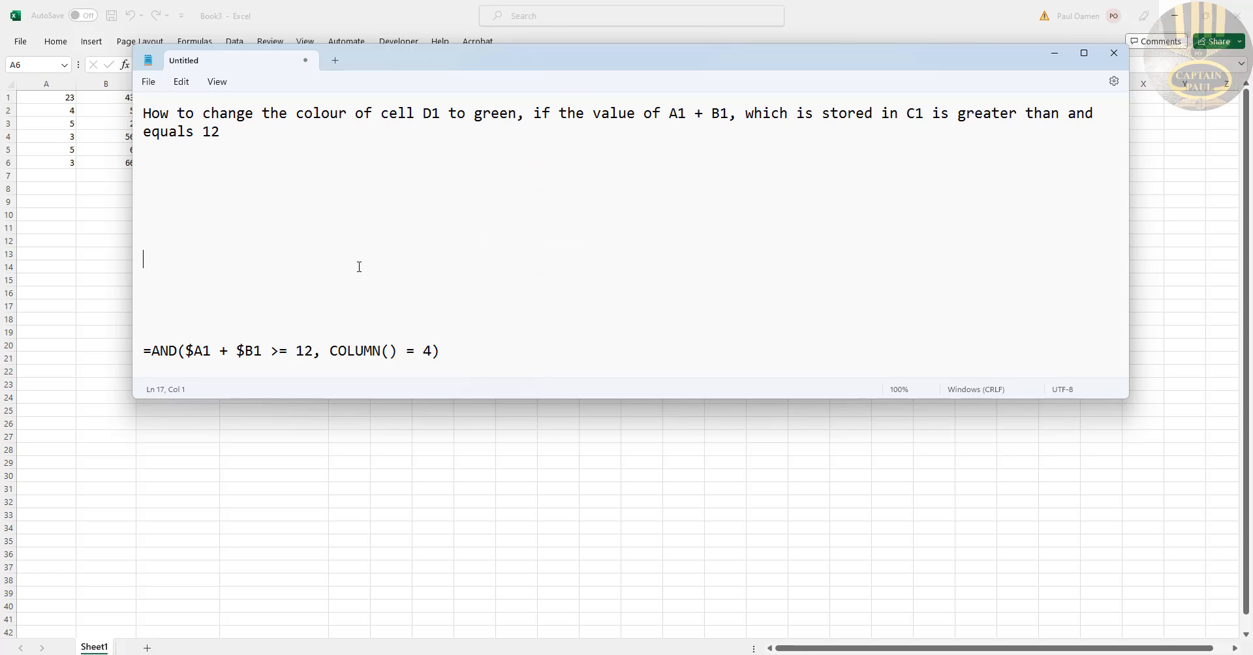
{"action": "key", "text": "Delete"}
{"action": "key", "text": "Delete"}
{"action": "key", "text": "Delete"}
{"action": "key", "text": "Delete"}
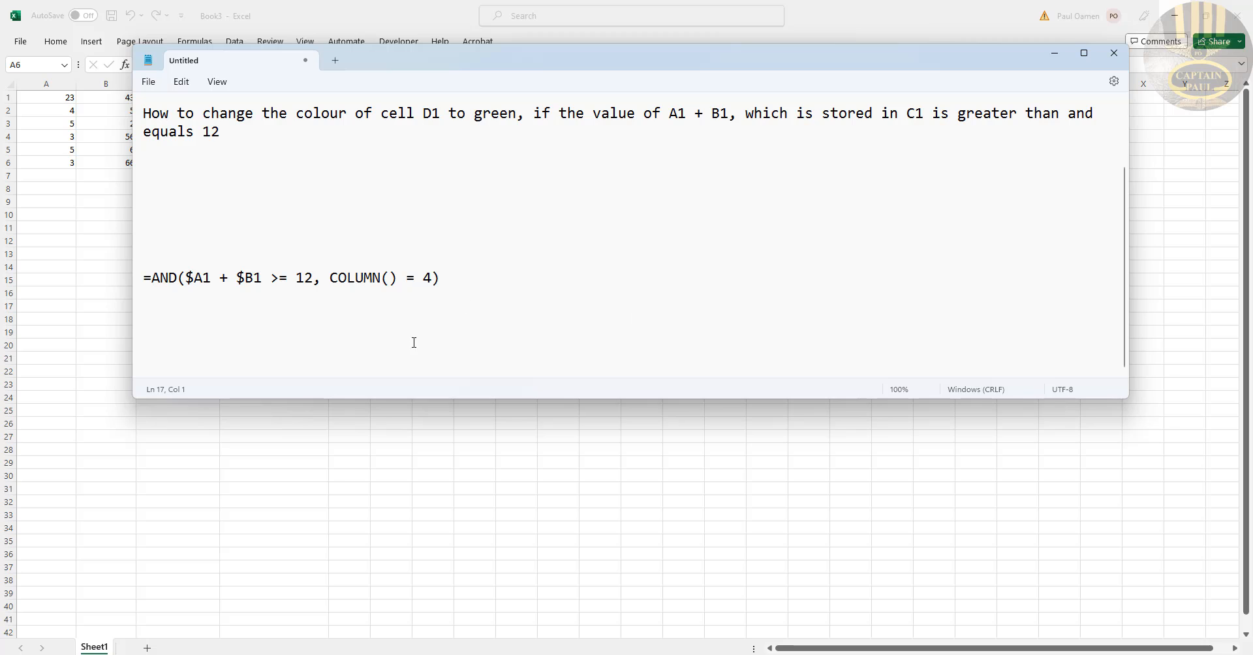
{"action": "key", "text": "Return"}
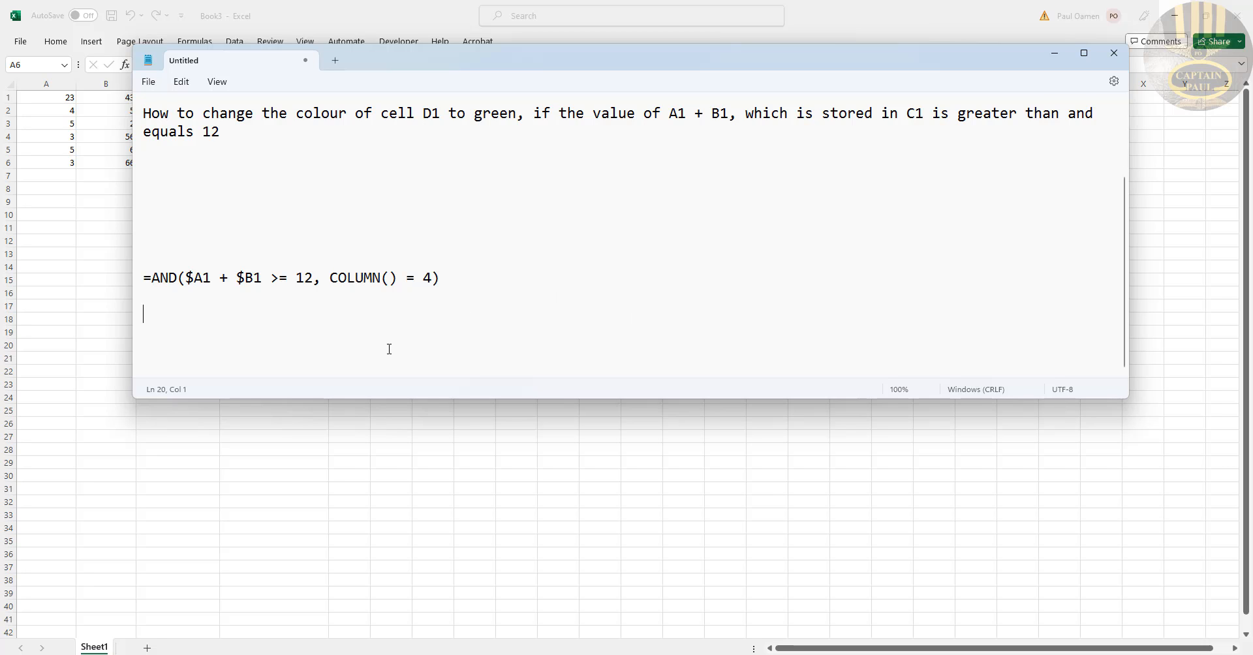